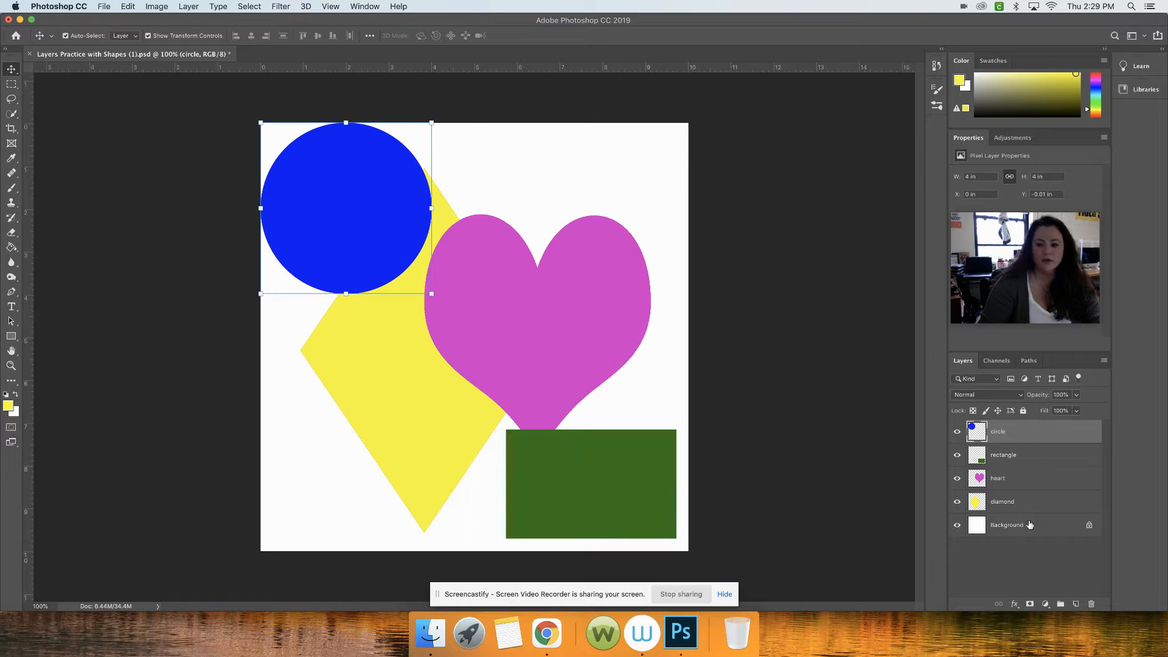
- Flatten the circle, rectangle, heart, diamond and Background layers into a single layer
shift+click(1030, 529)
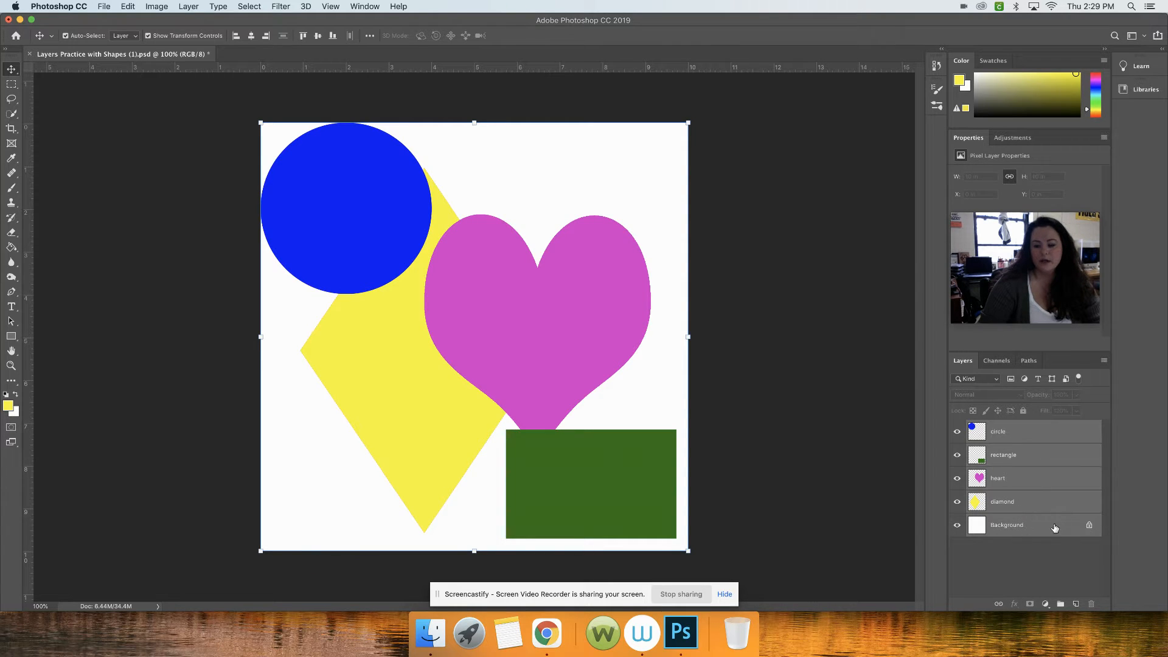
right_click(1013, 458)
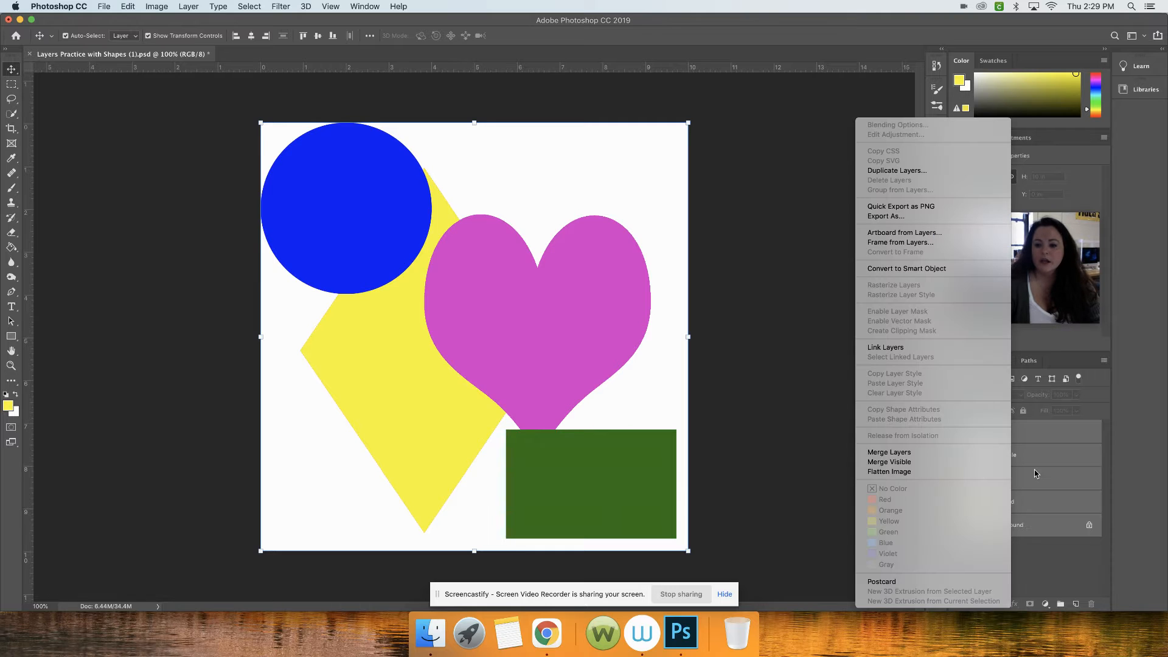
click(950, 472)
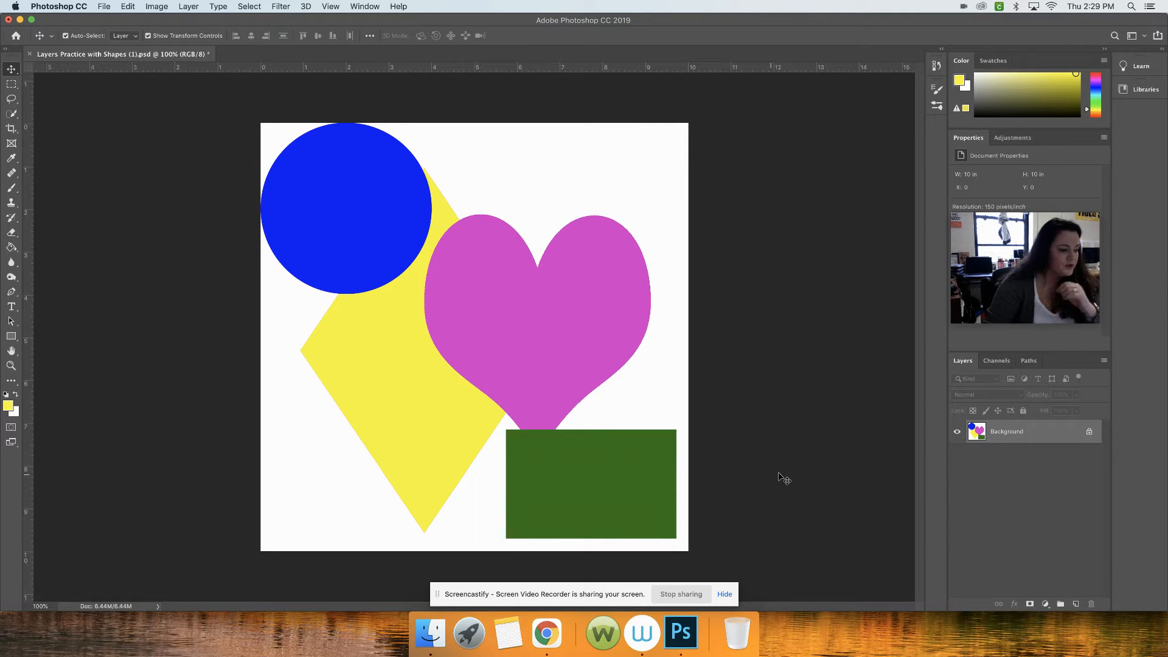
- Select the blue circle with the Quick Selection tool and copy it onto its own new layer
click(11, 114)
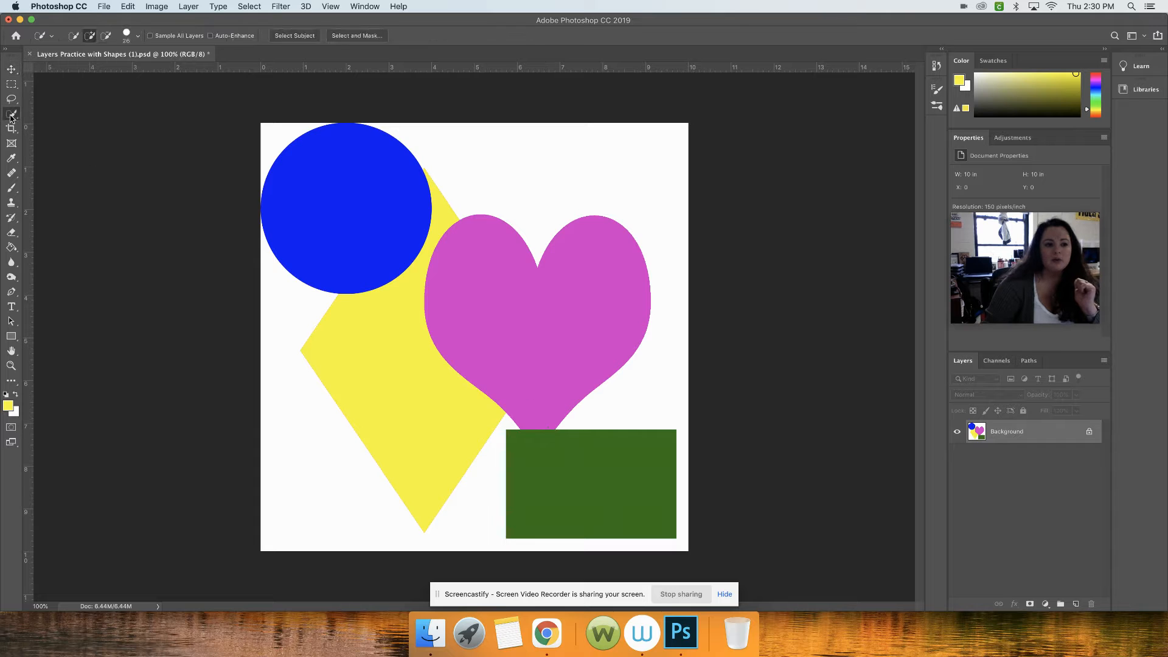
click(342, 193)
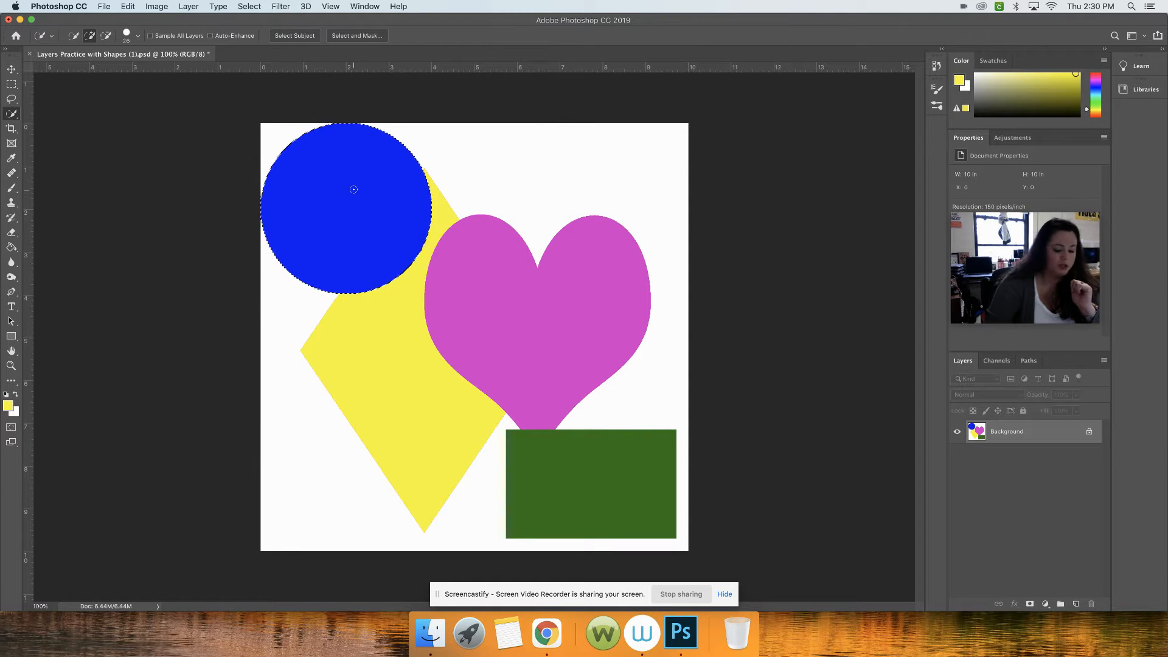
key(super+j)
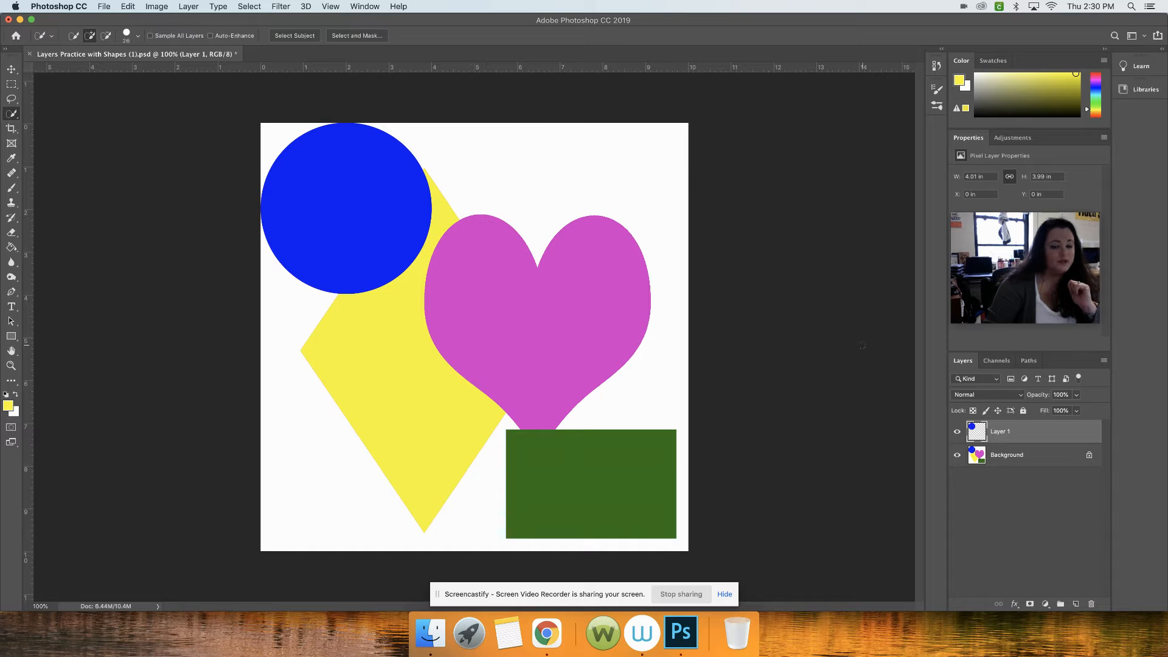
- Rename the copied blue circle's layer as Circle
double_click(1001, 431)
text(cle)
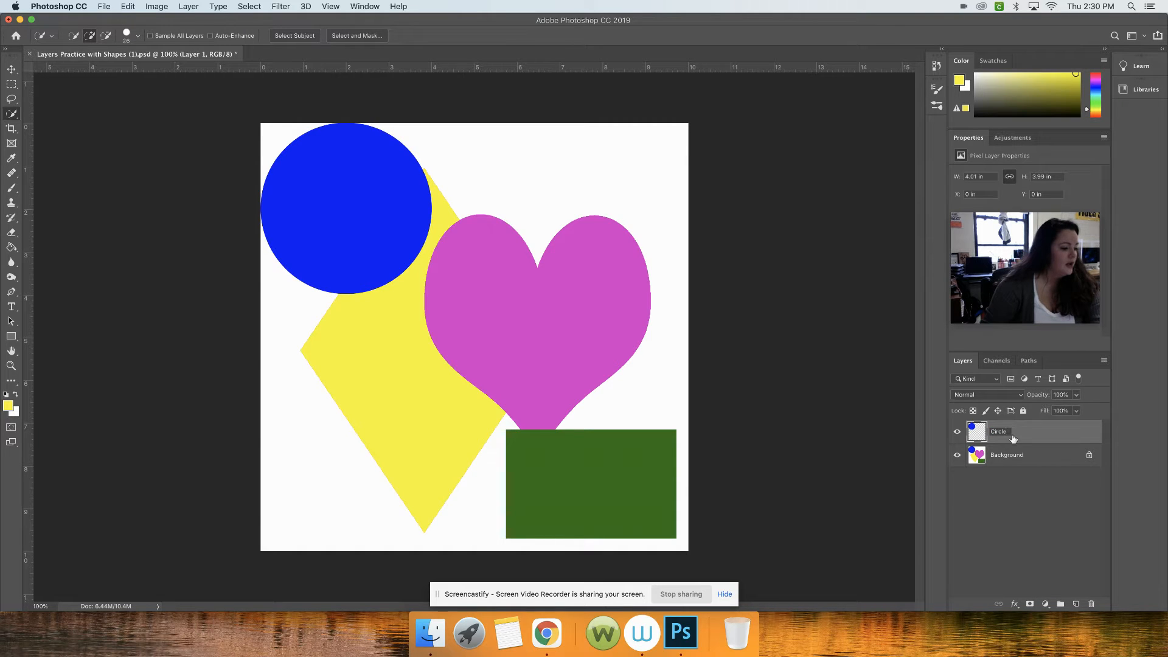
text(ircle)
key(Return)
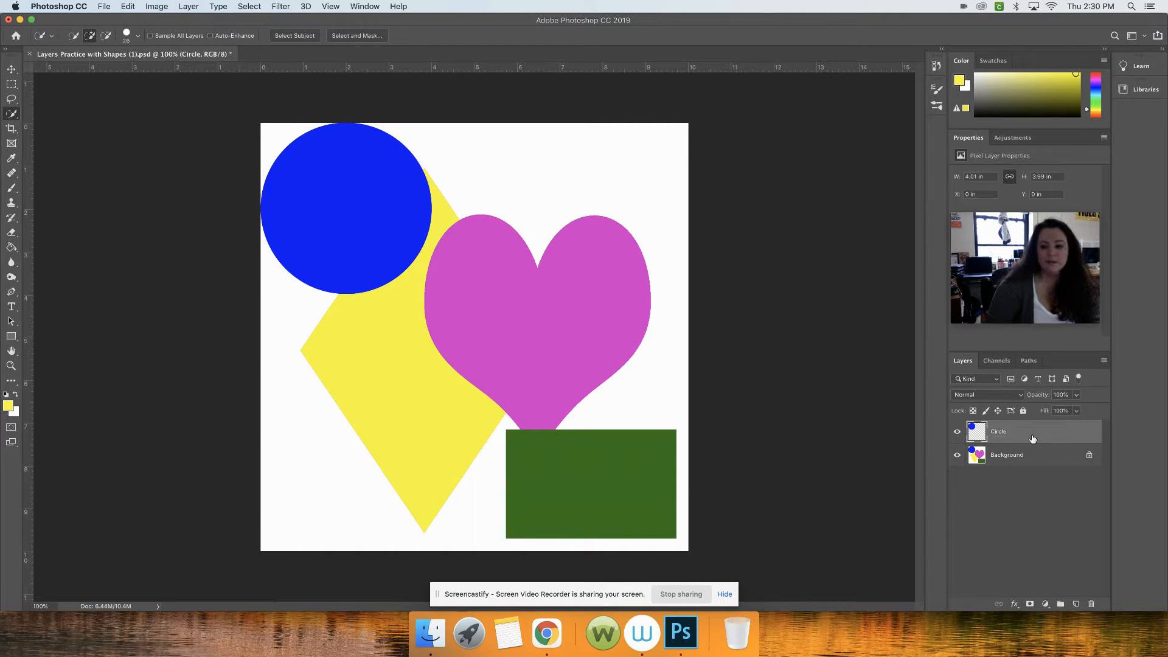
- Add a Solid Color fill layer in #FF4500 above the Circle layer and clip it to that layer
click(1046, 604)
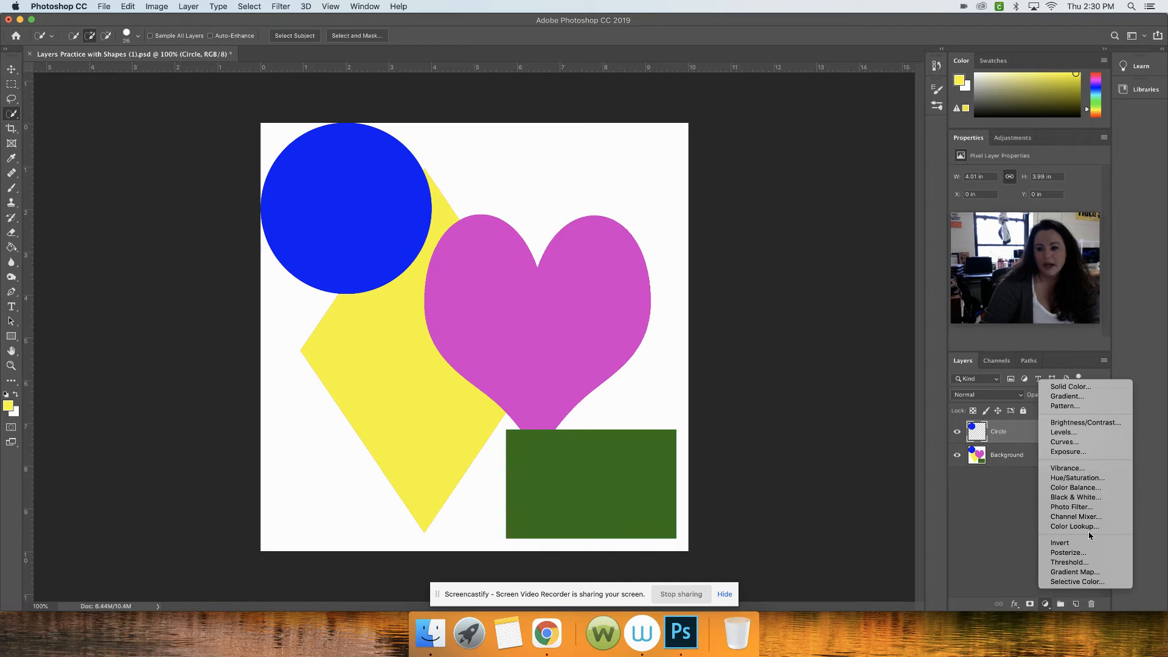
click(1074, 389)
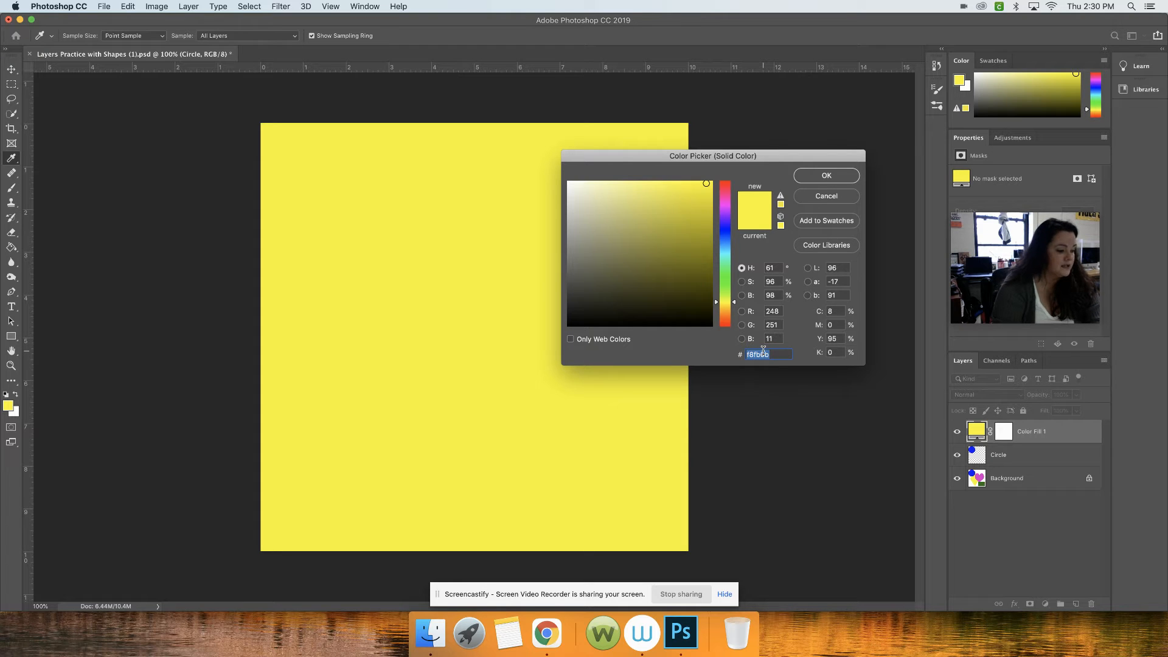
text(FF)
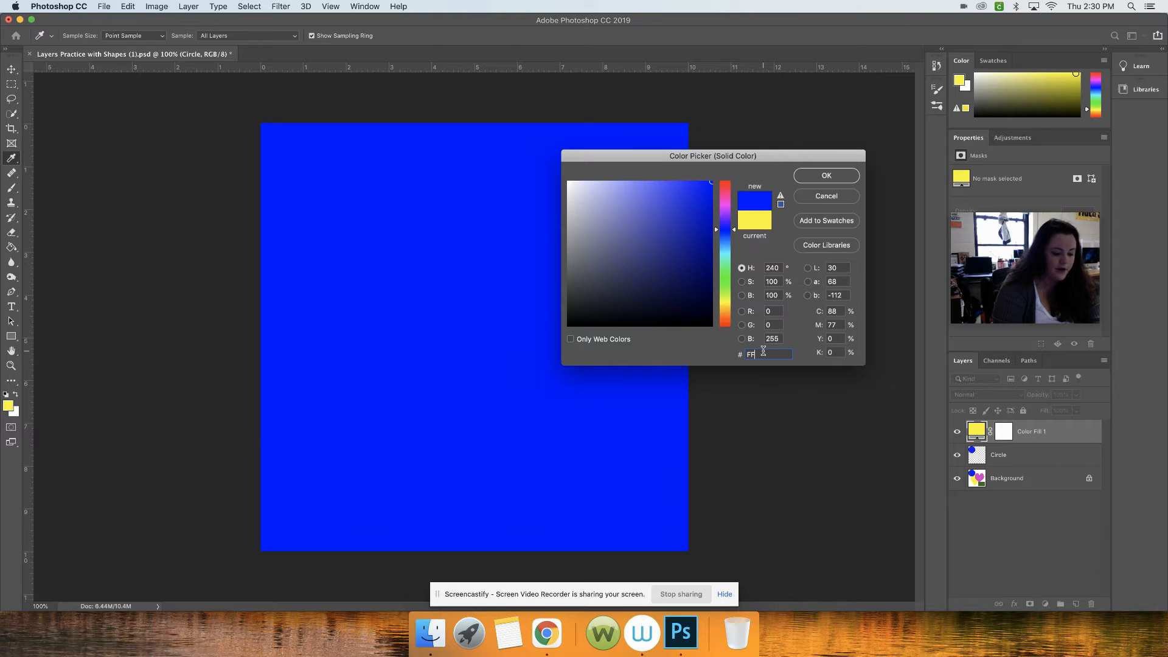
text(4500)
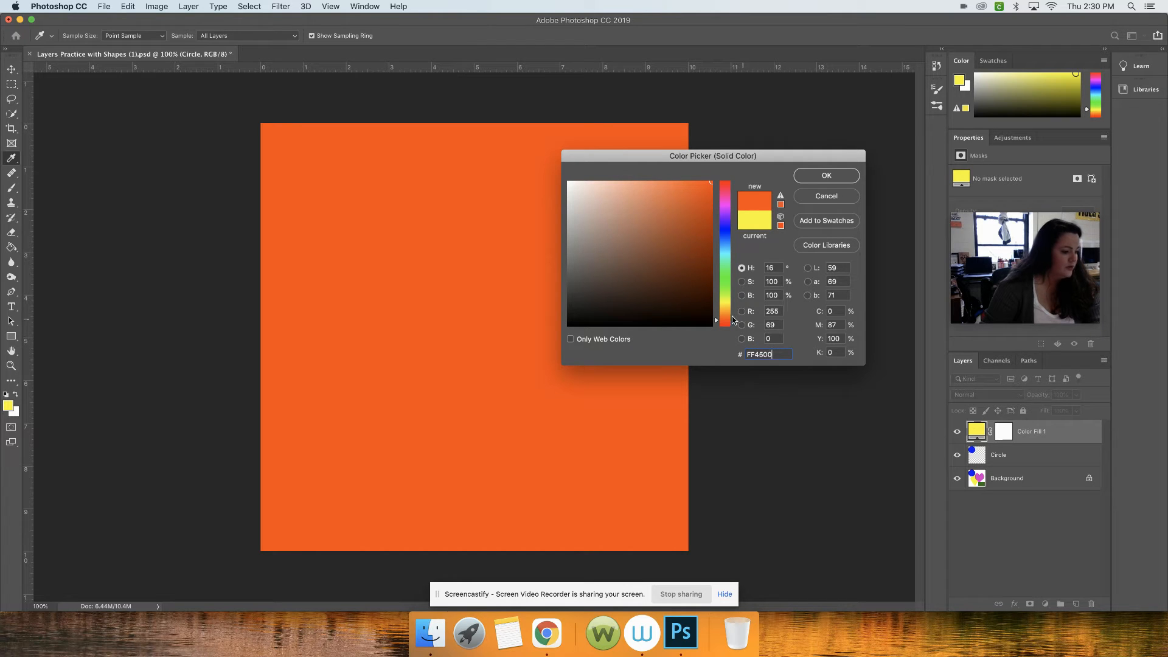
click(825, 178)
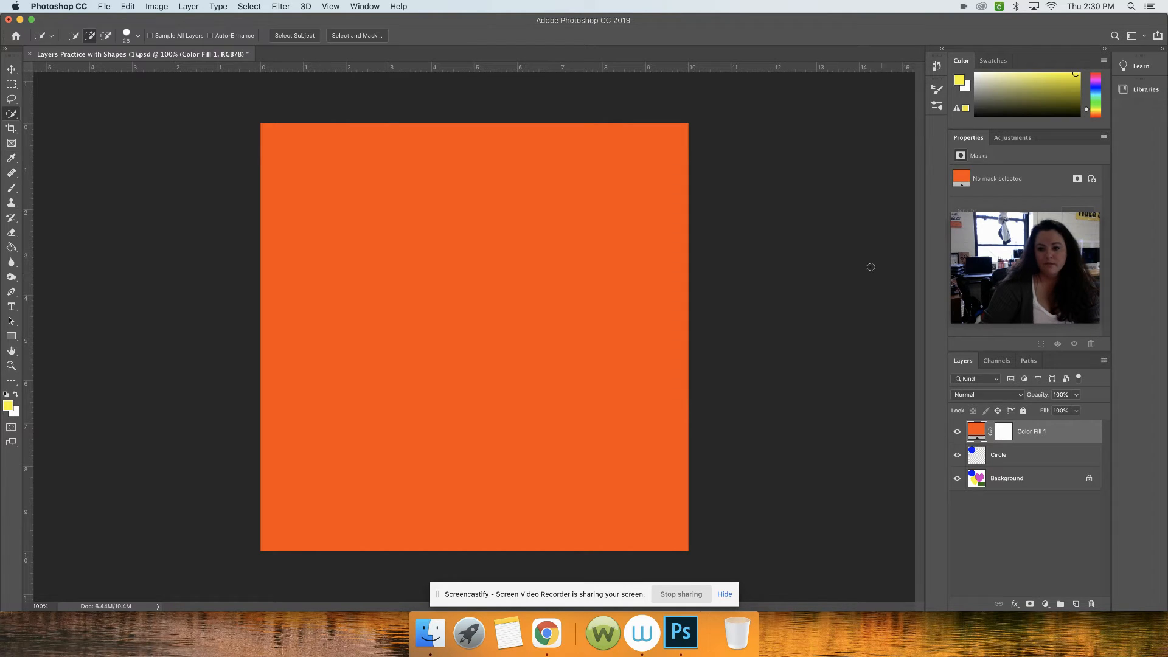
right_click(1046, 429)
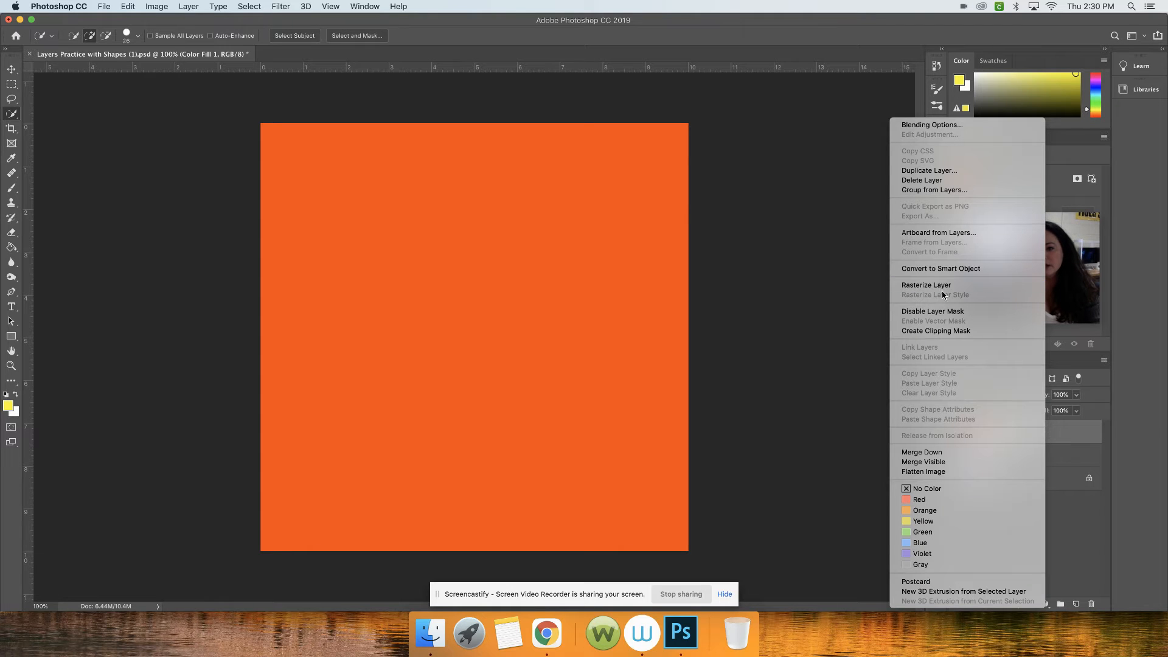
click(938, 333)
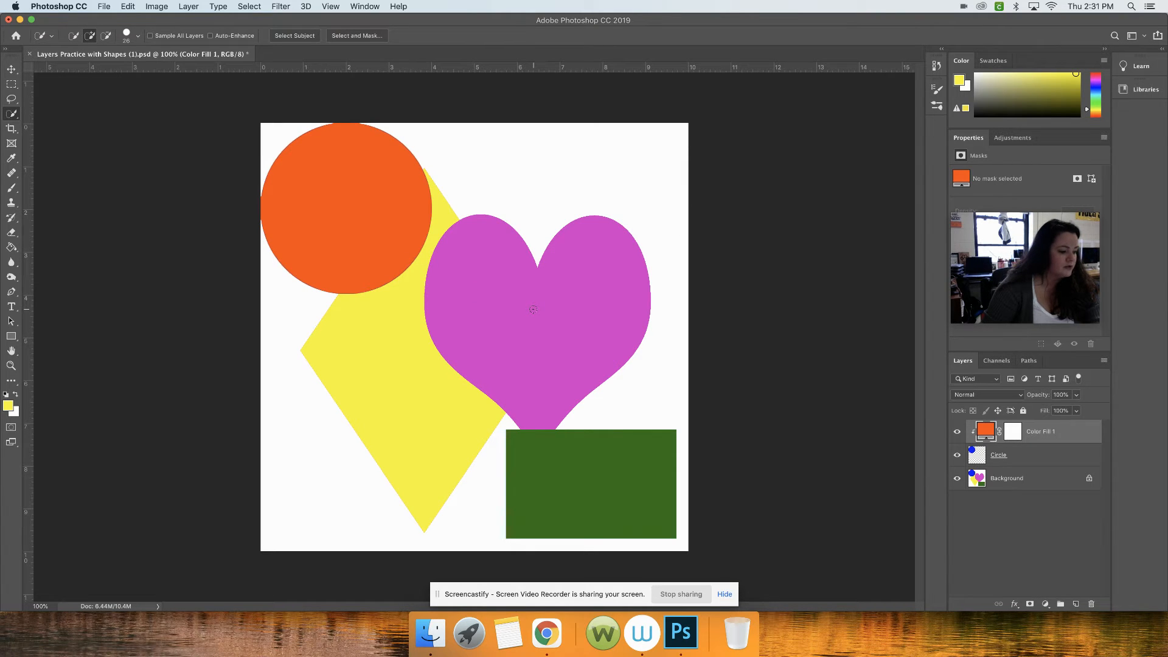
- Add a Hue/Saturation adjustment layer above the orange color fill, with all its settings in view
click(1046, 604)
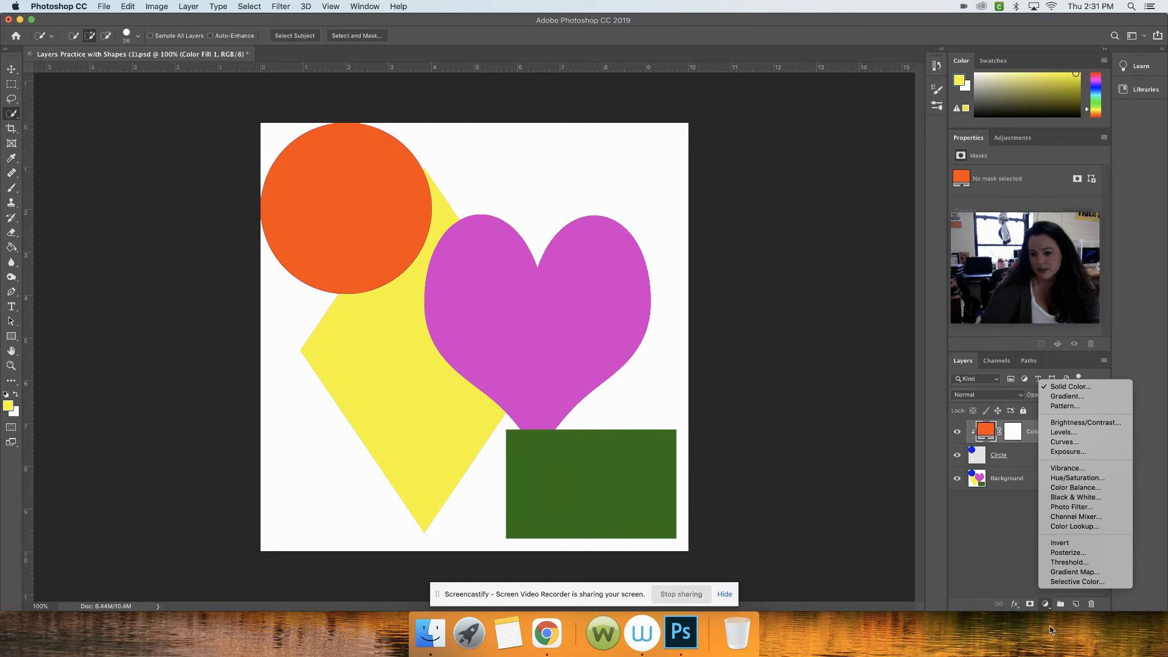
click(1075, 478)
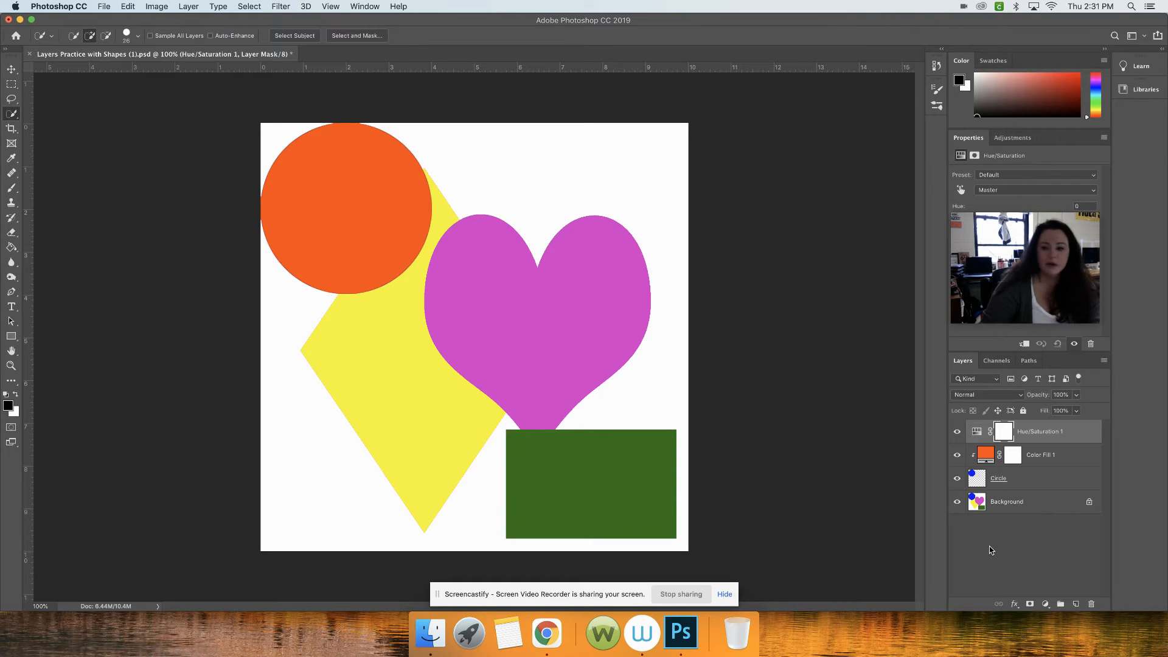
click(1002, 363)
click(963, 361)
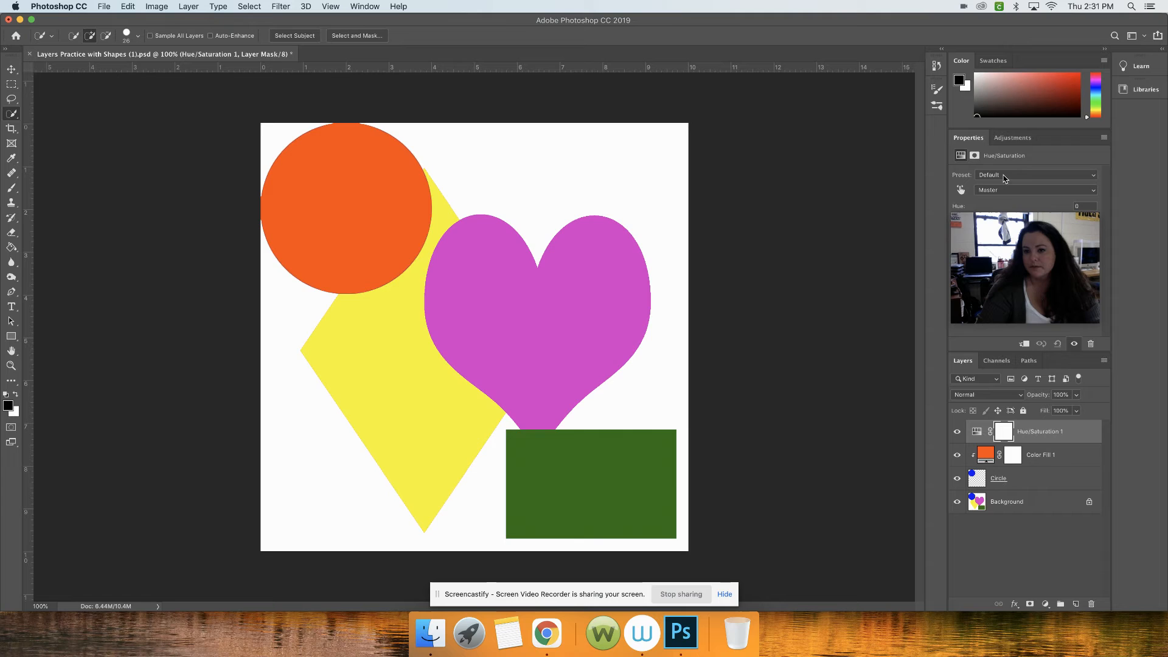
click(1013, 138)
click(967, 139)
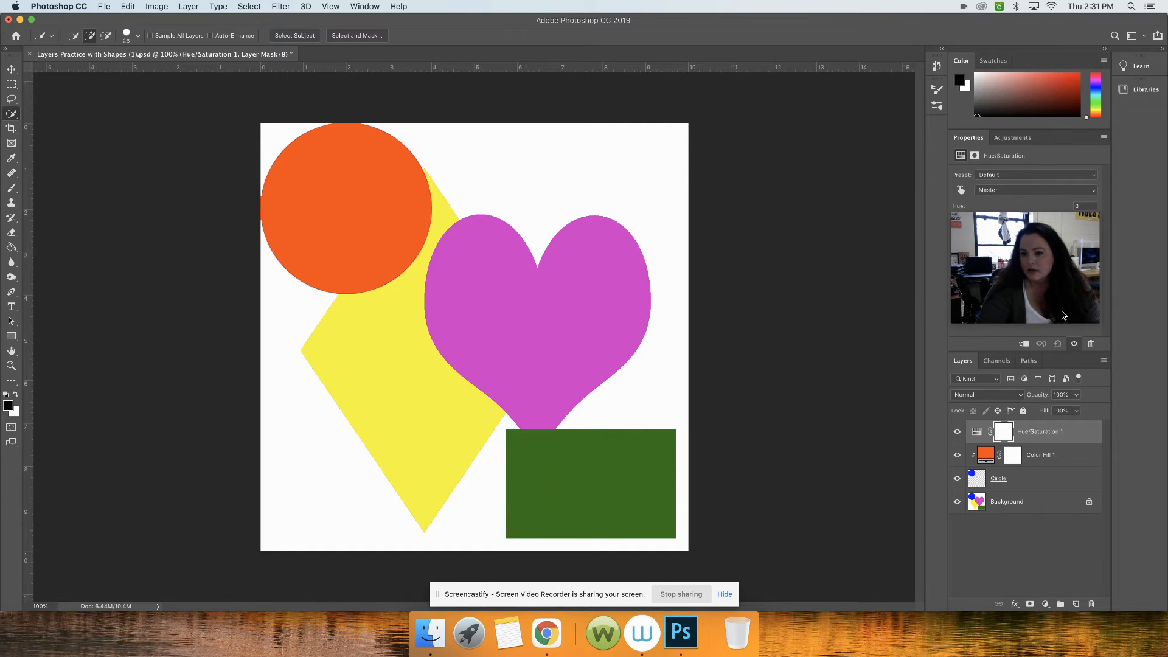
drag(1028, 298, 836, 170)
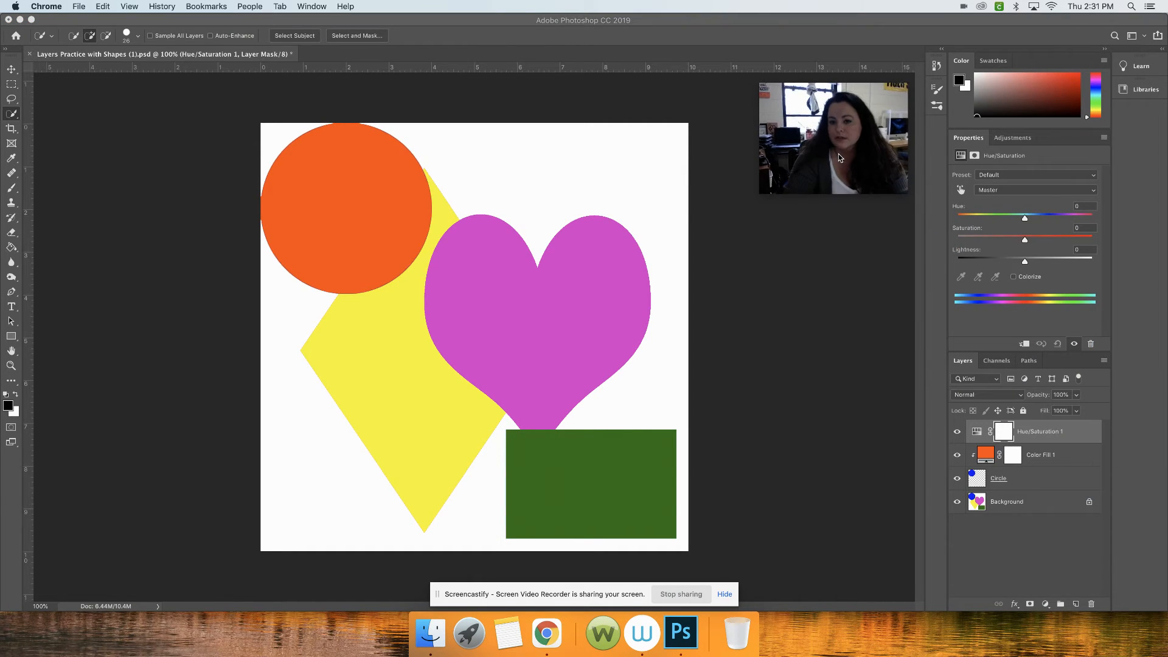
- Set the Hue/Saturation adjustment's hue to -35 and its lightness to +35
click(1066, 208)
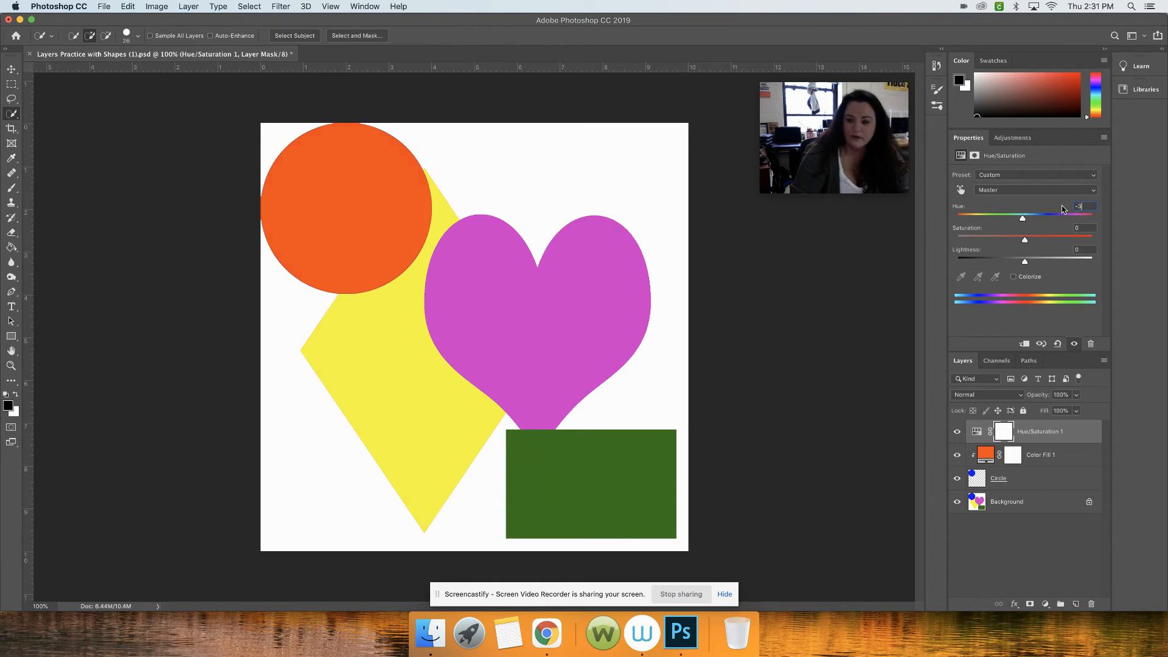
text(-35)
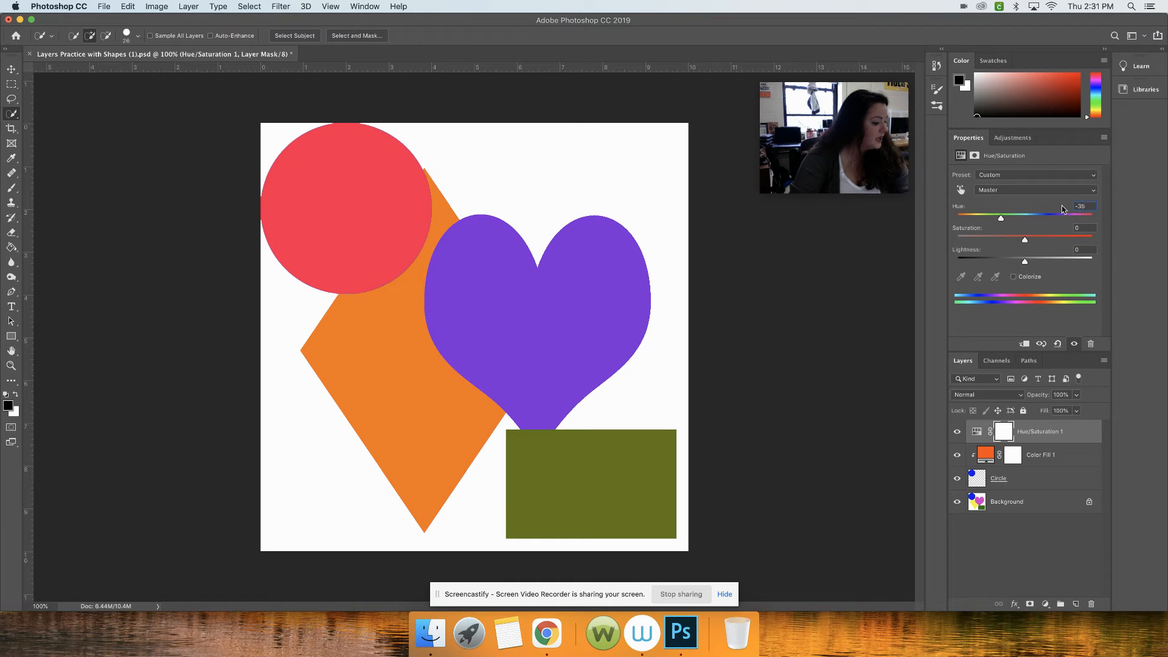
key(Tab)
key(Tab)
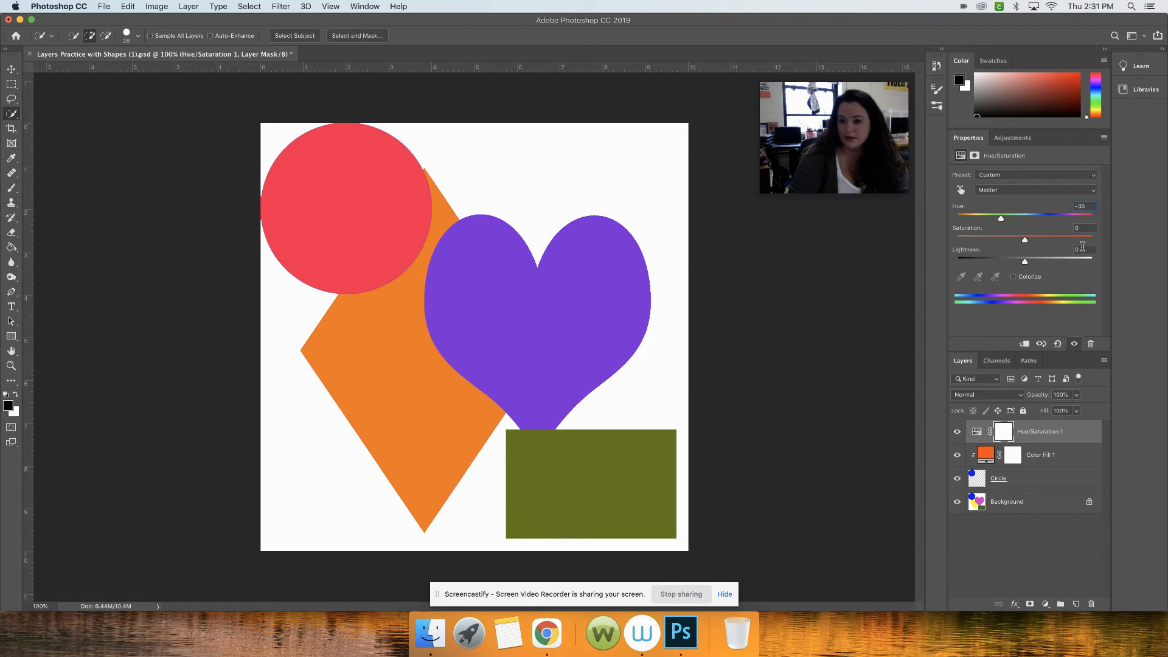
text(35)
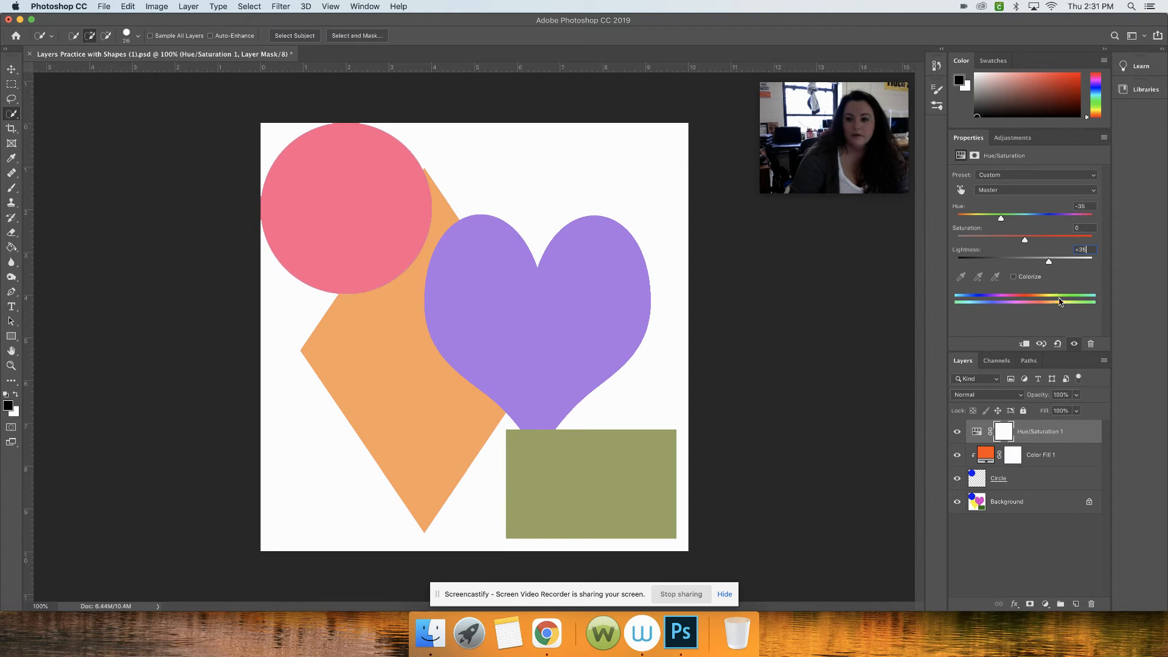
key(Return)
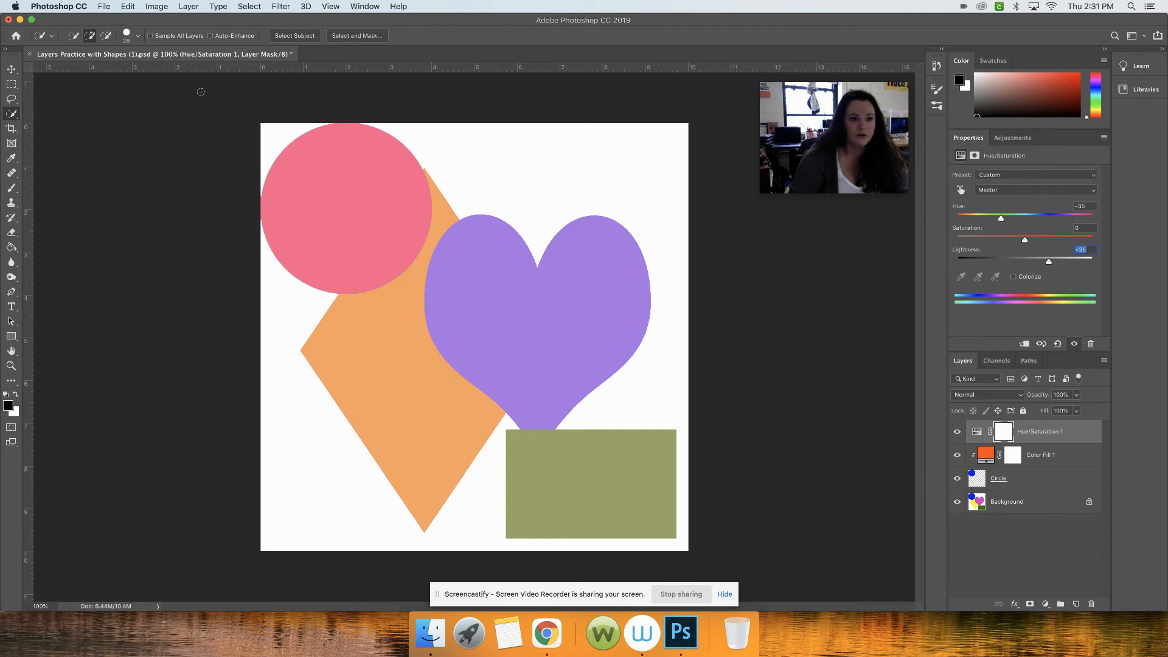
- Try to move the recolored circle down the canvas with only one layer selected
click(10, 69)
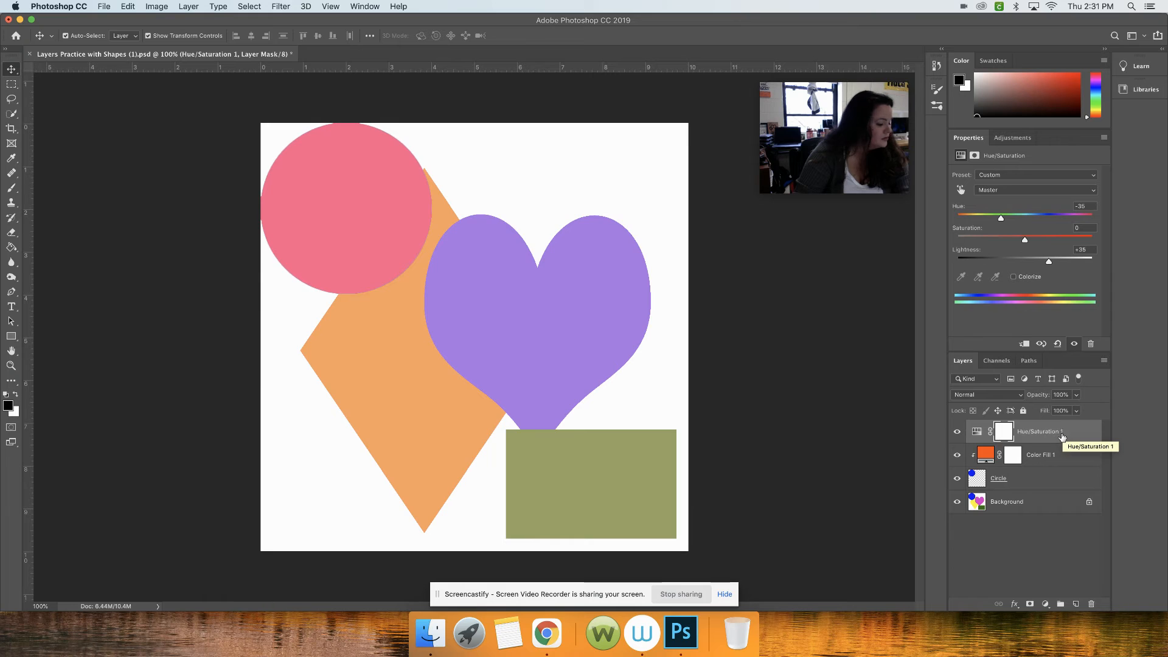
drag(347, 230, 357, 314)
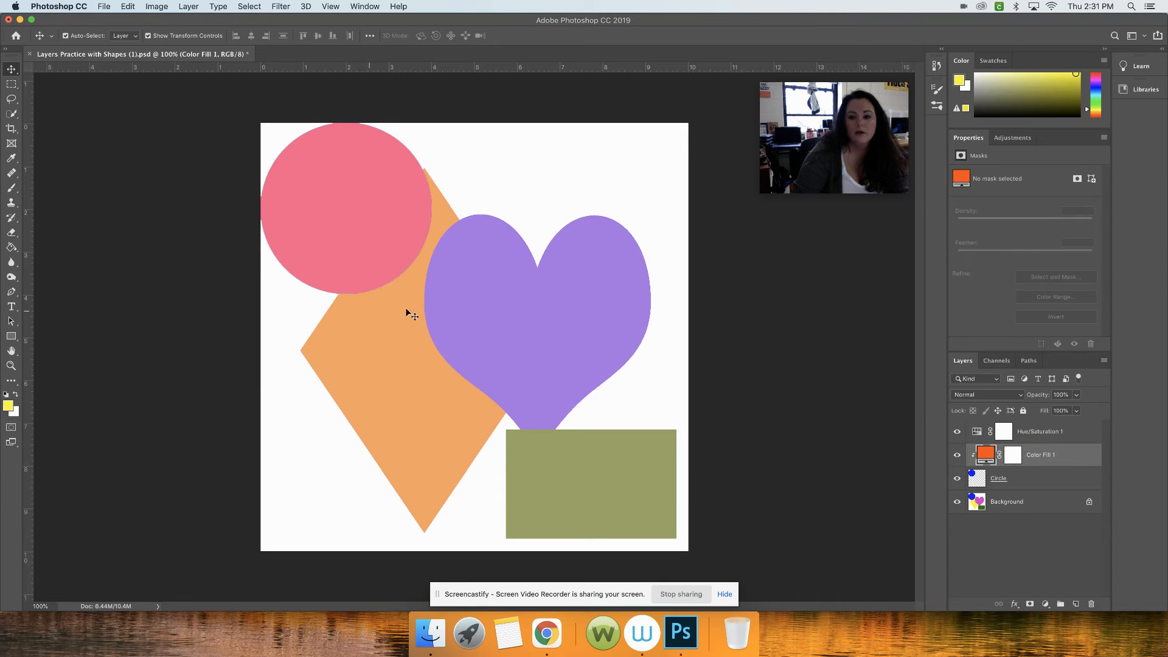
click(1026, 480)
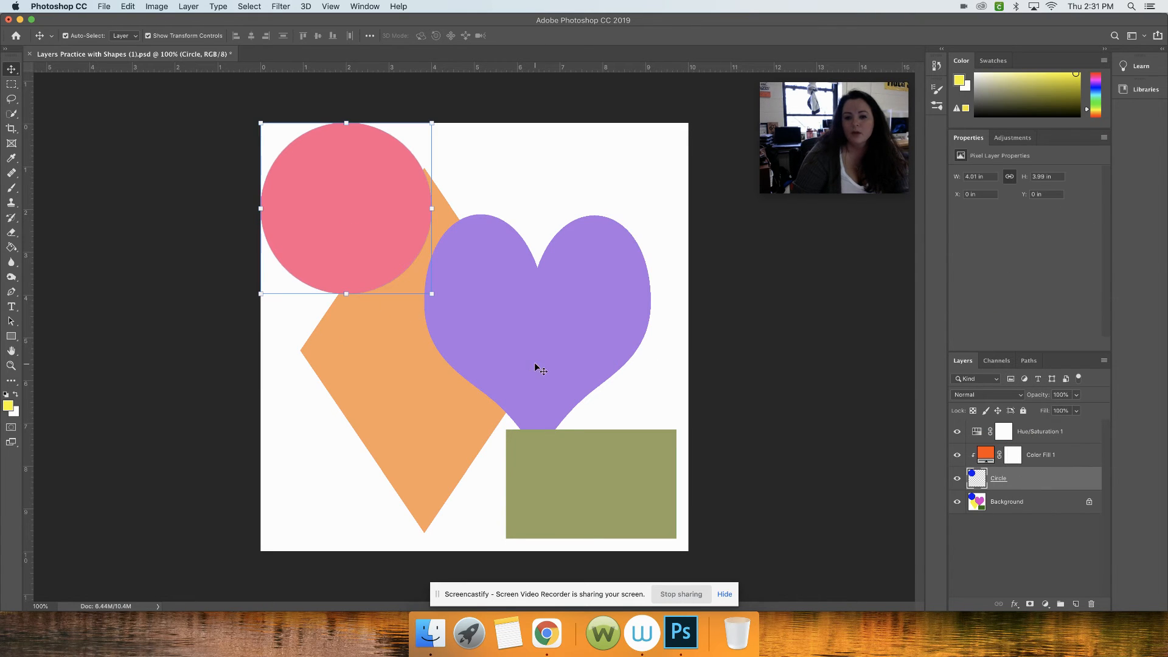
drag(332, 218, 366, 290)
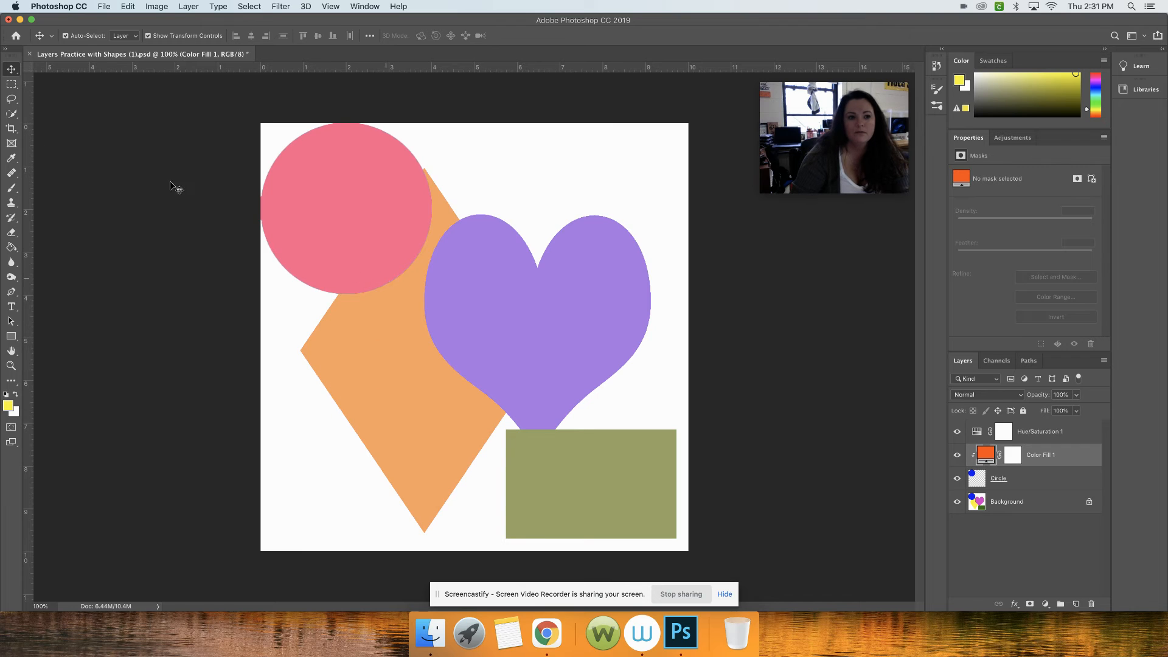
click(1052, 487)
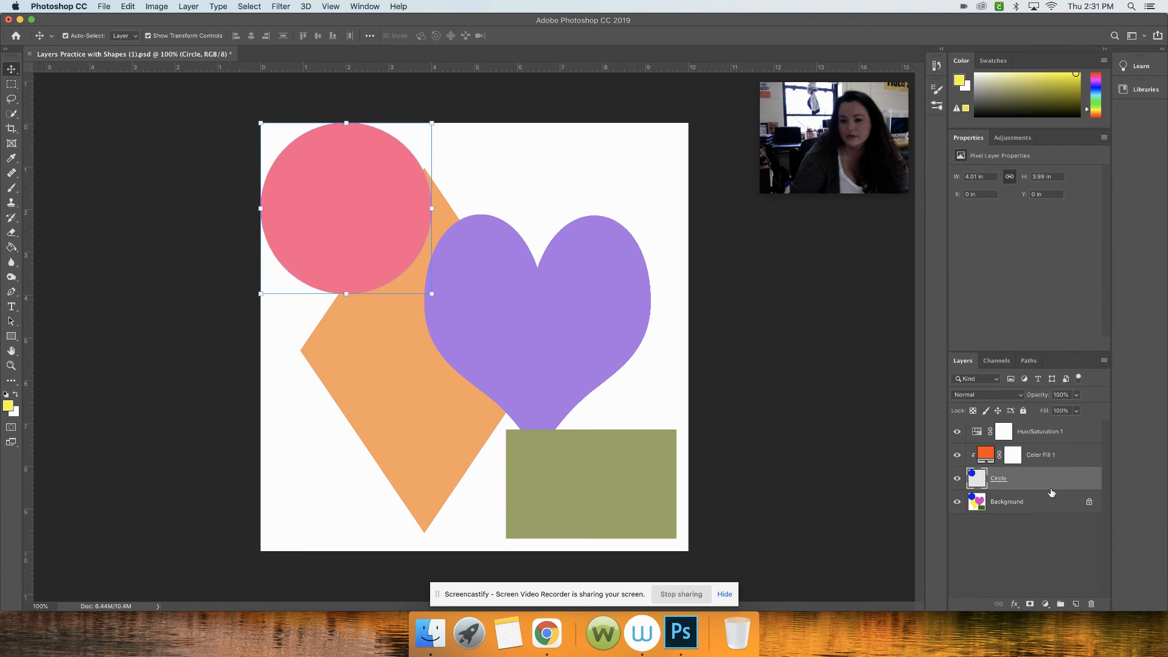
drag(391, 263, 393, 394)
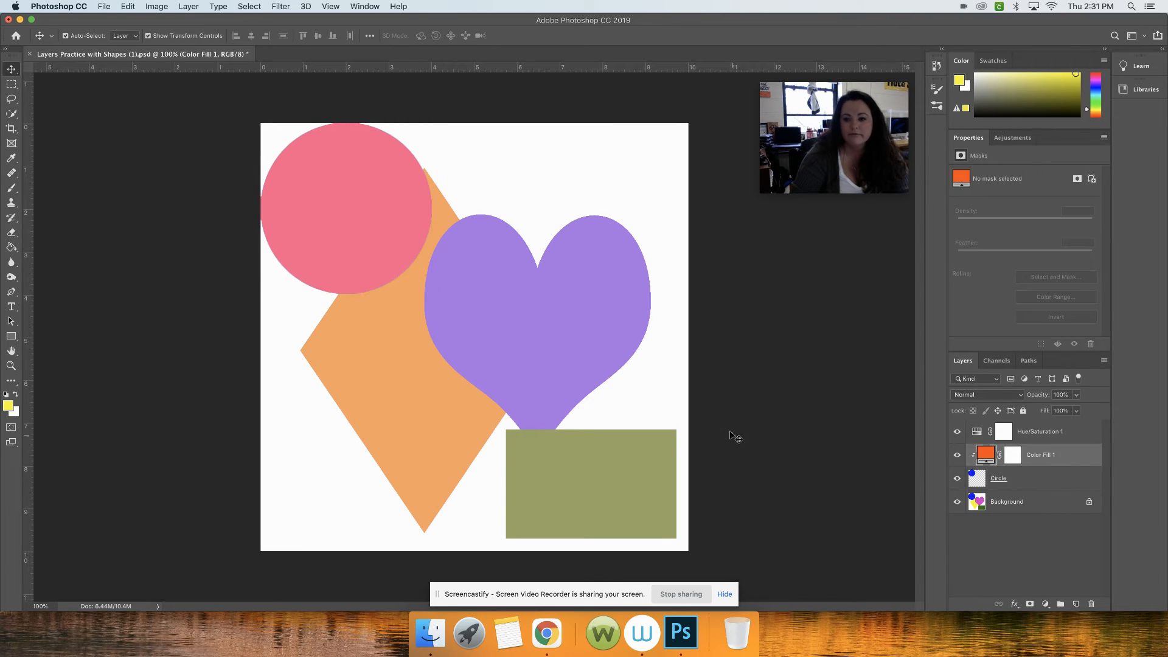
- Move the Circle layer together with its clipped Color Fill 1 layer to the canvas's lower-left corner, and deselect them
click(1038, 481)
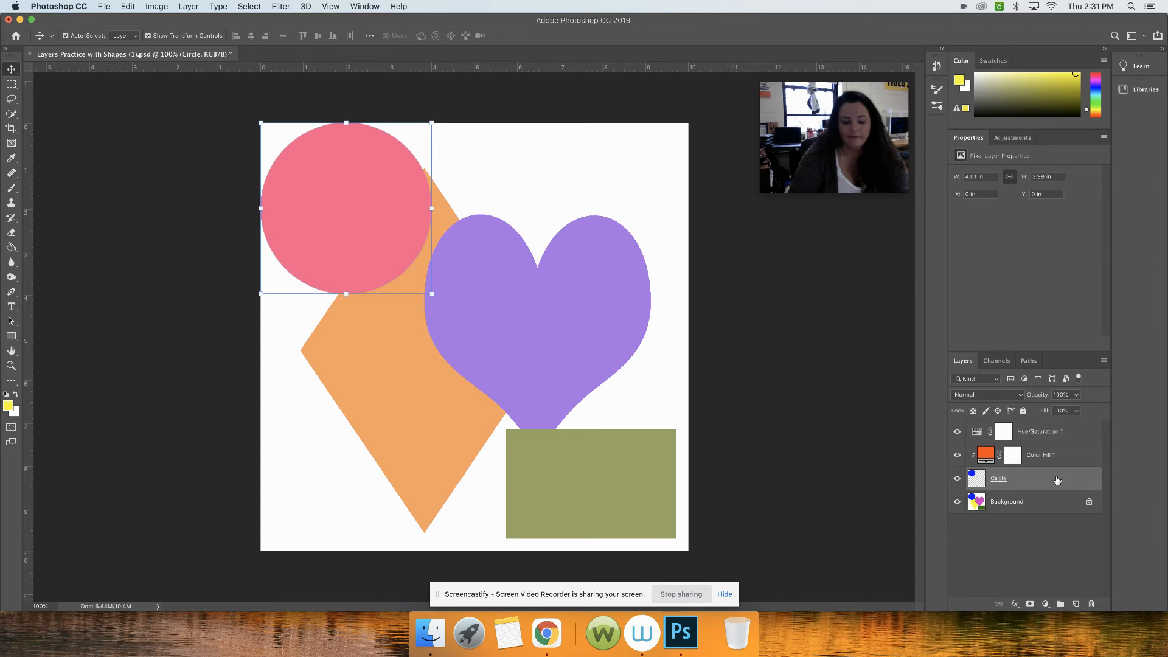
click(1059, 460)
drag(325, 244, 359, 485)
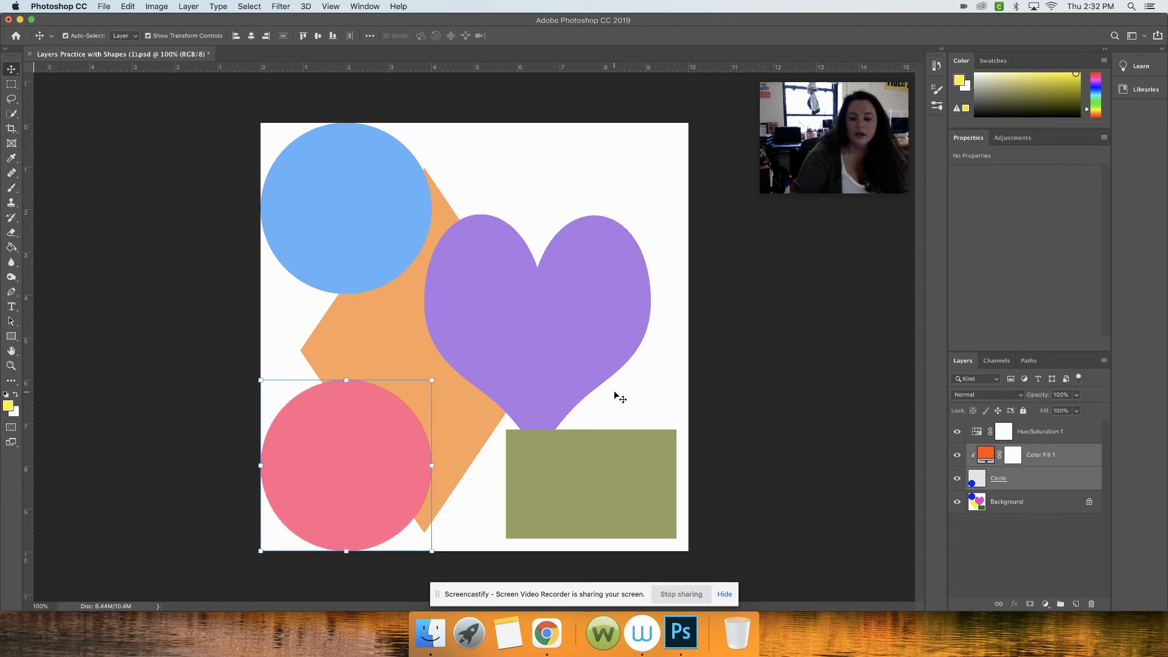
click(791, 365)
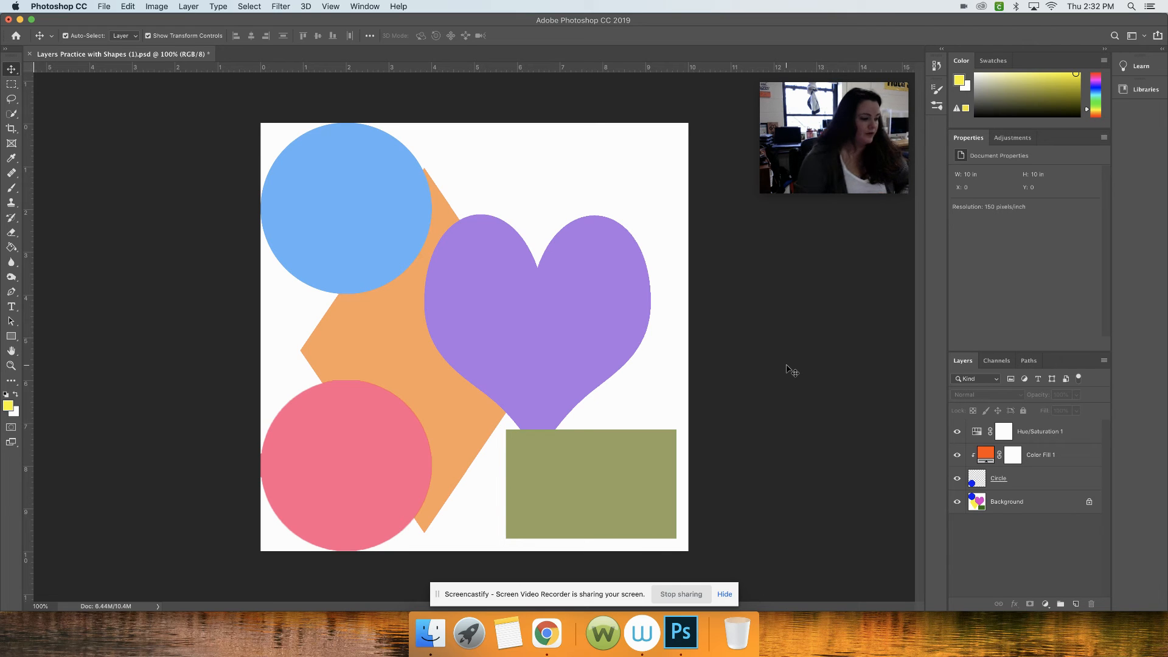
click(103, 6)
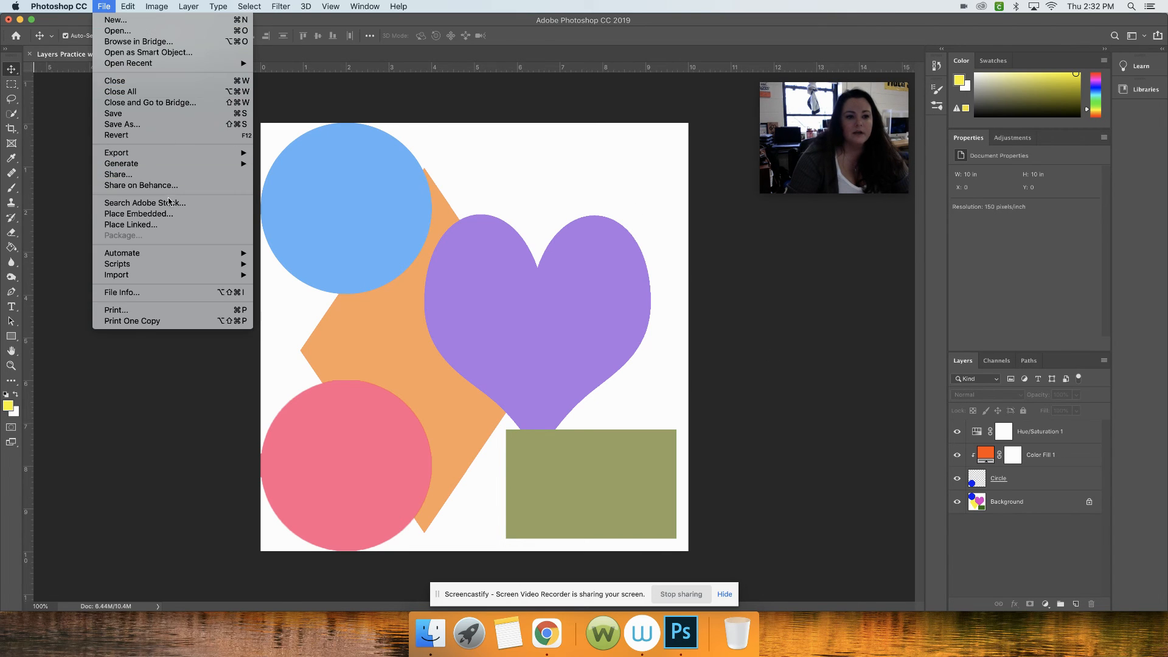
click(144, 131)
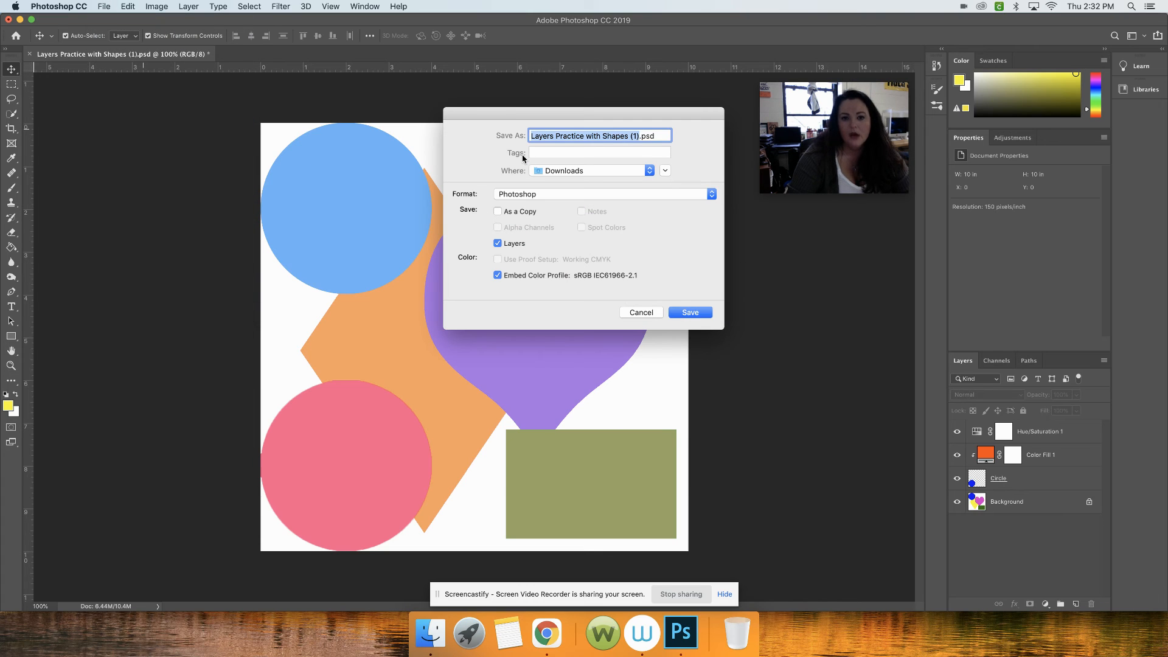
text(Clipping m)
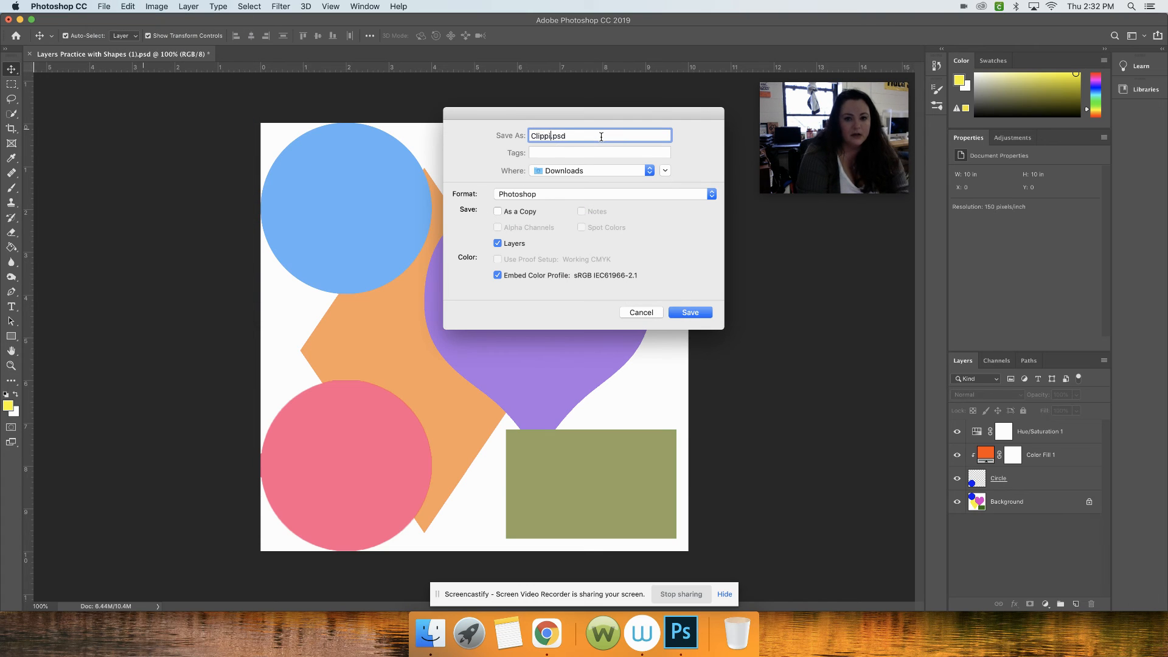
key(BackSpace)
text(Ma)
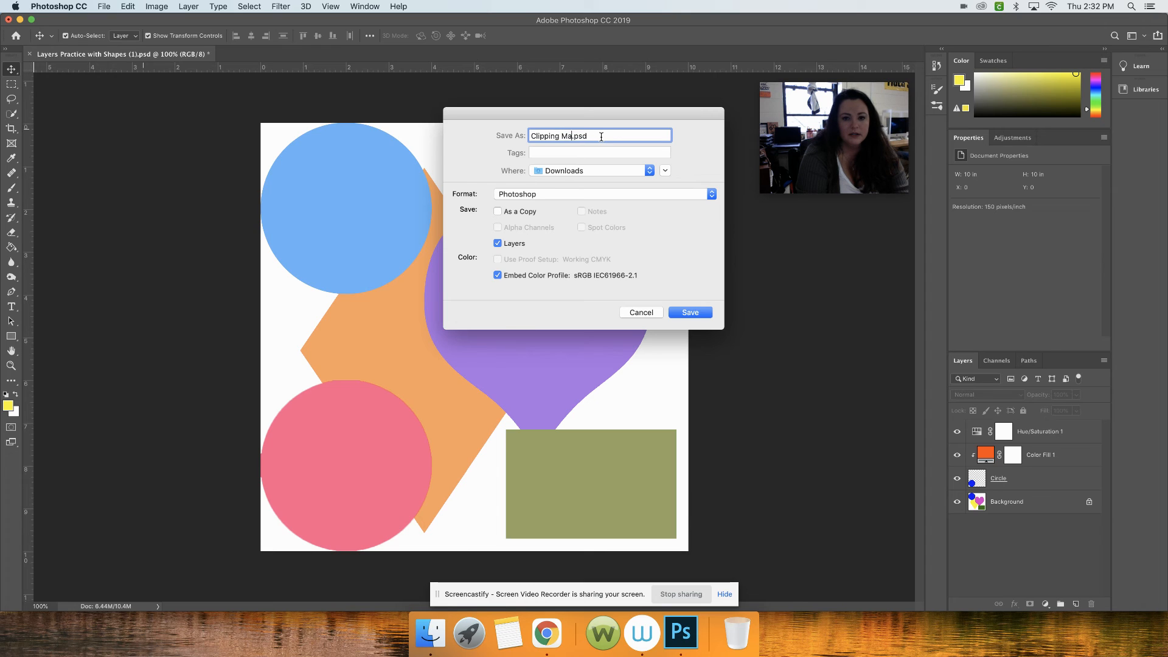
text(sk Prctic)
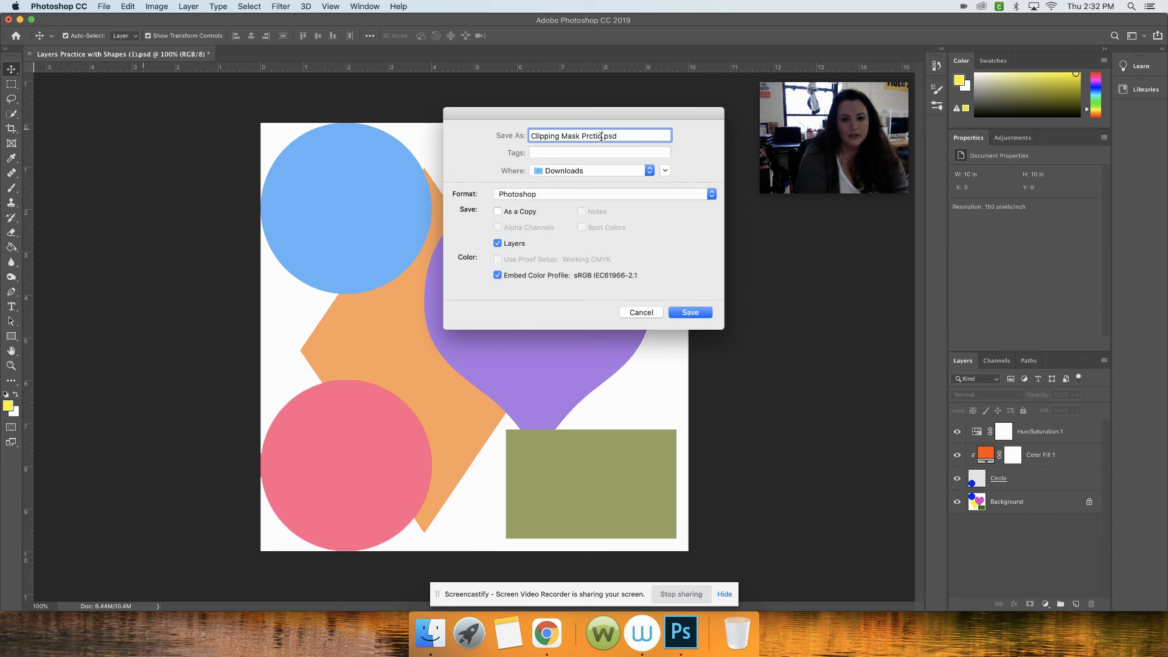
key(BackSpace)
key(BackSpace)
key(BackSpace)
text(ac)
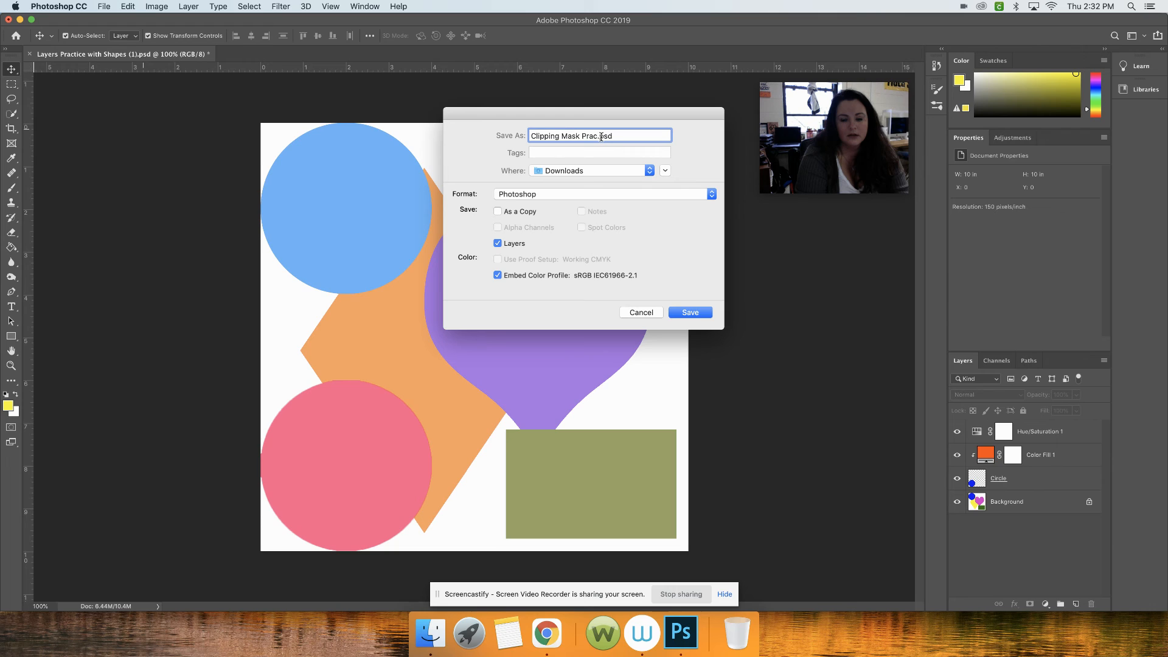
click(632, 316)
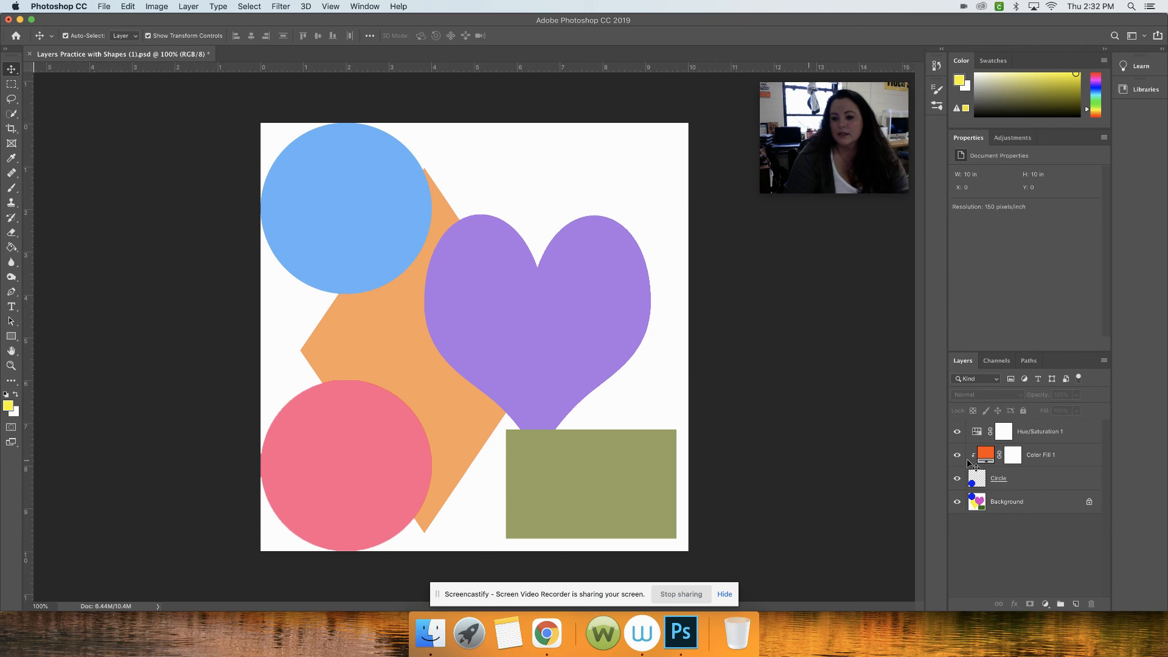
- Clip the Hue/Saturation 1 adjustment layer to the layers beneath it so it only affects the recolored circle
click(1044, 444)
right_click(1044, 444)
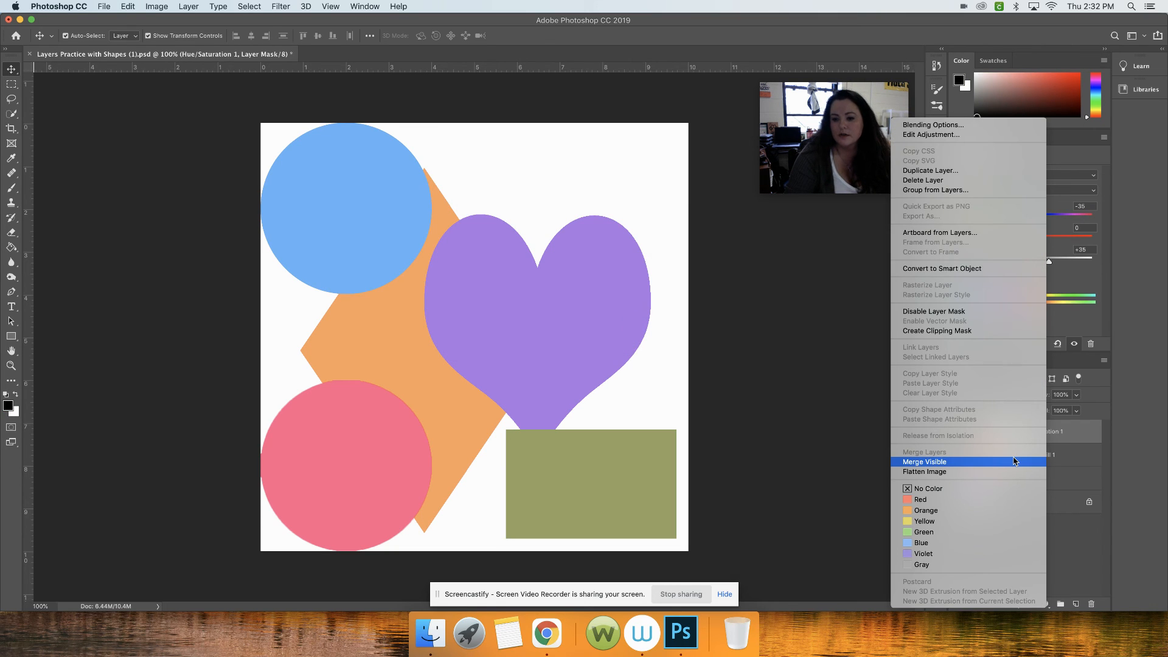
click(942, 332)
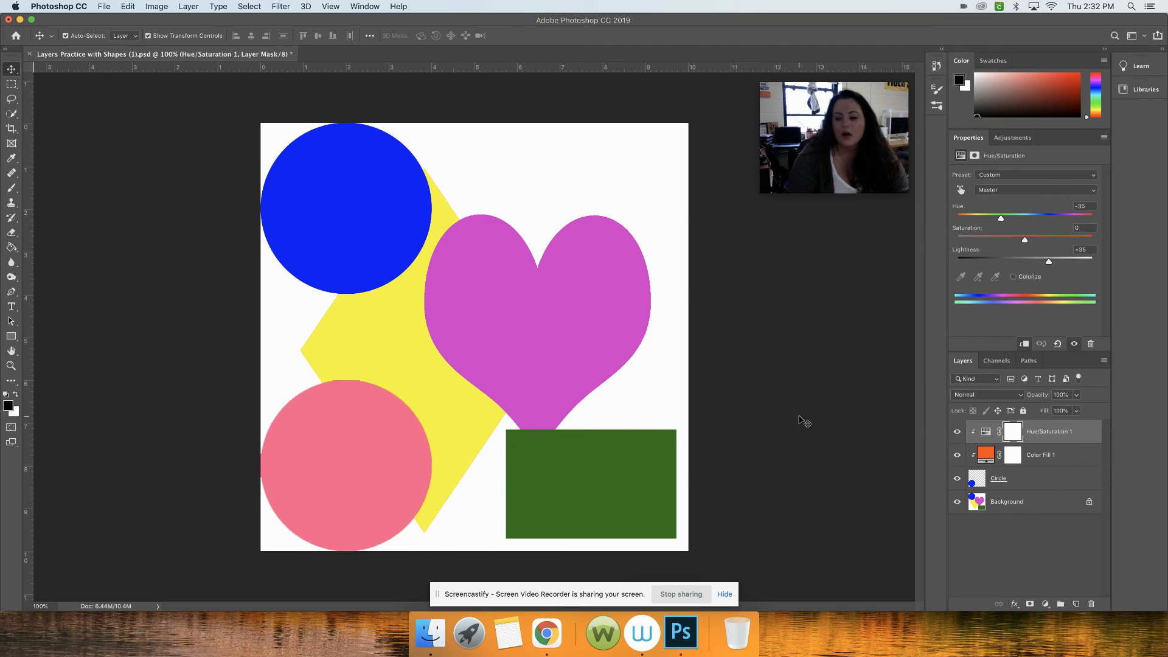
- Save a copy of the artwork under the name Clipping Mask practice in JPEG format
click(104, 7)
click(125, 150)
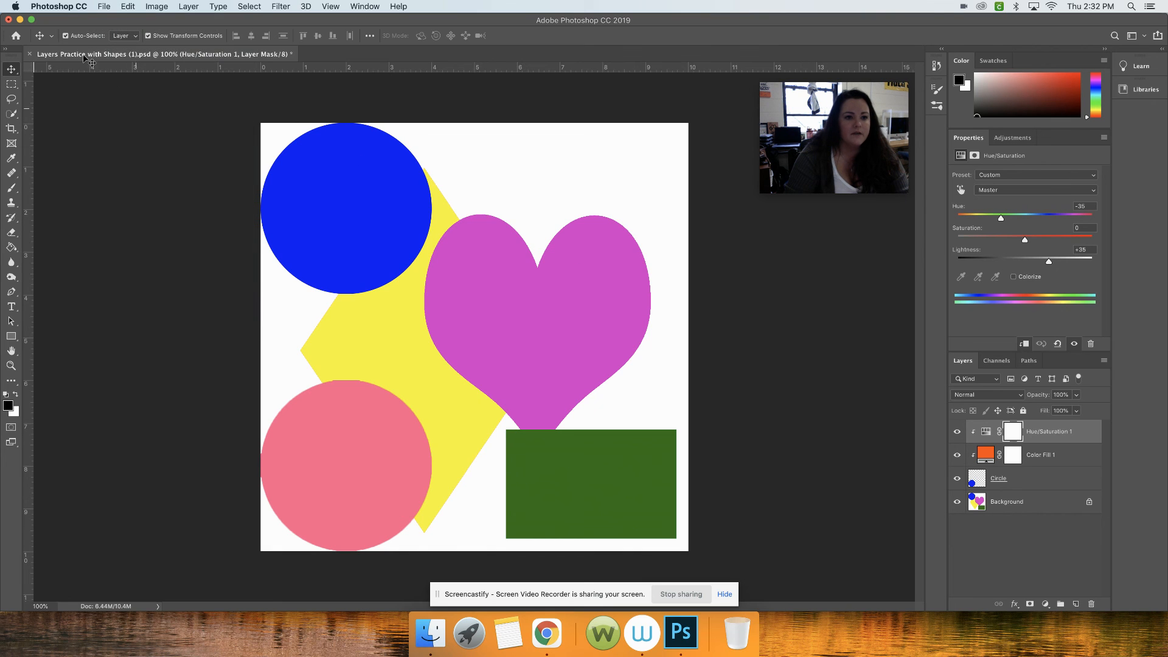
click(101, 7)
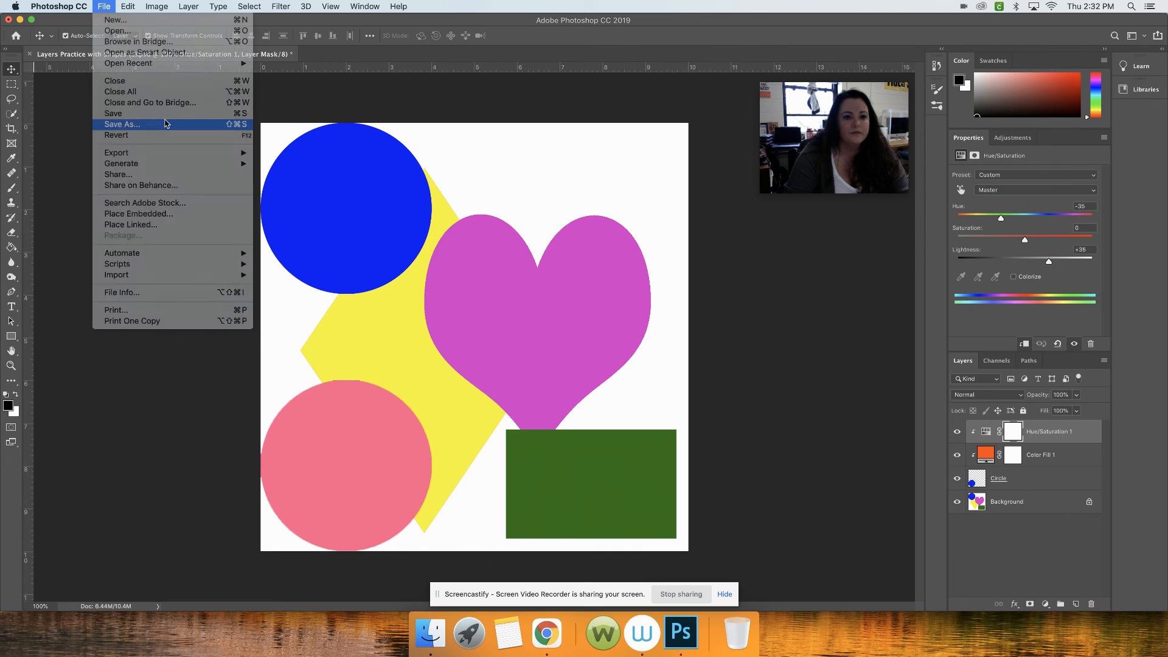
click(138, 124)
text(Clippign)
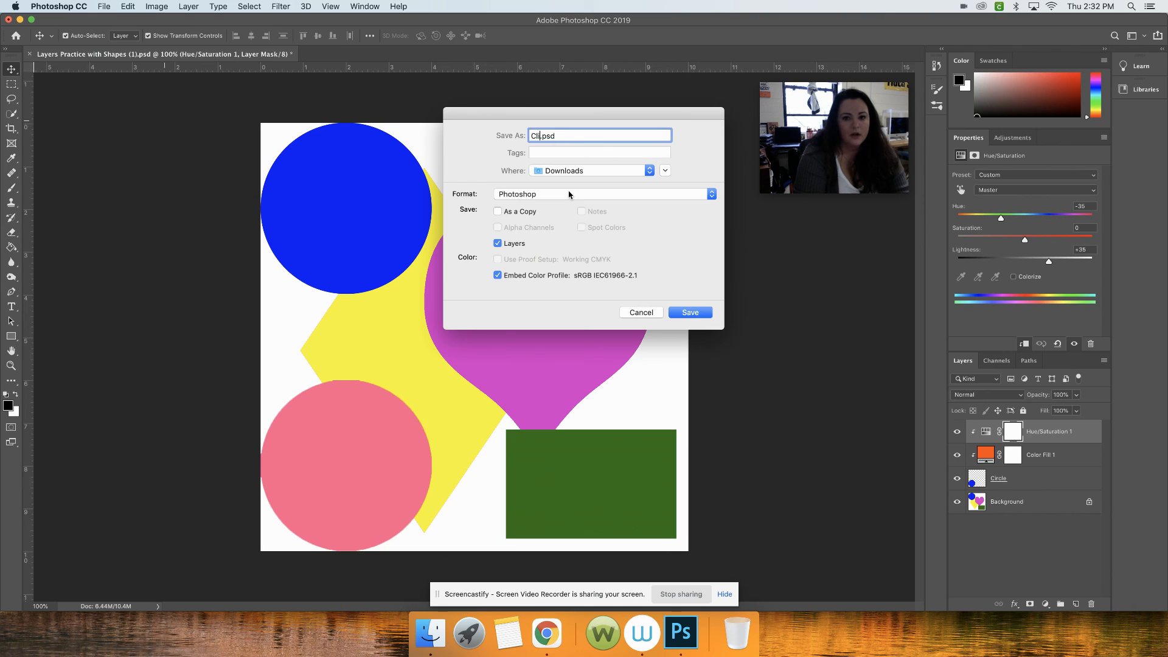
key(BackSpace)
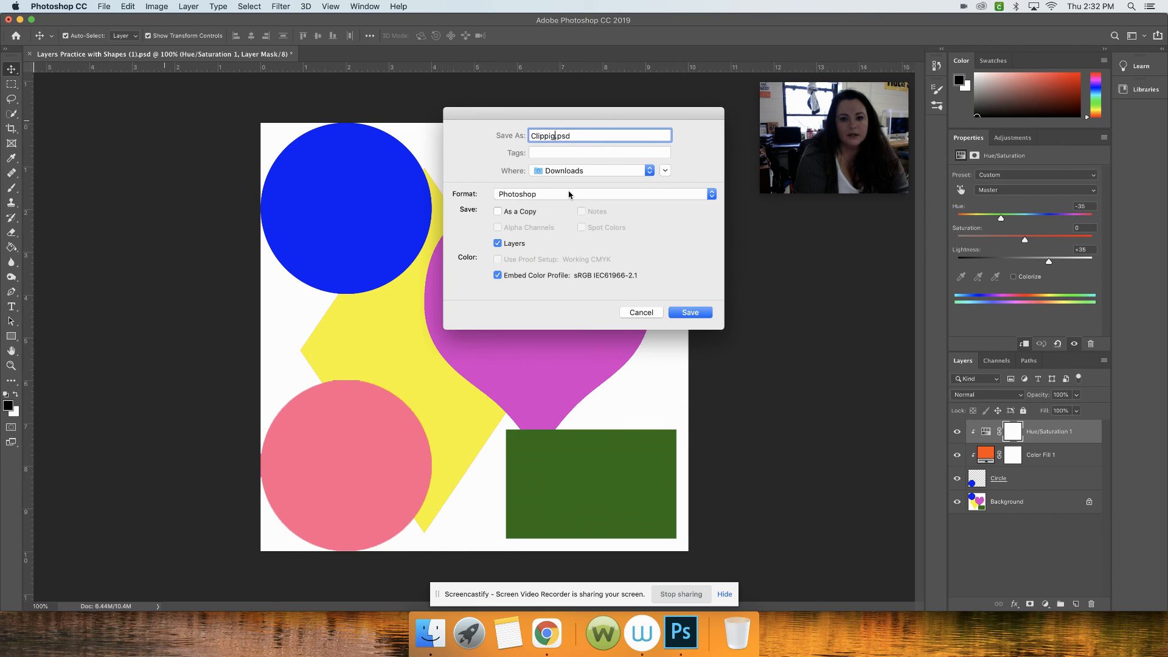
text(g Mac)
text(k practice)
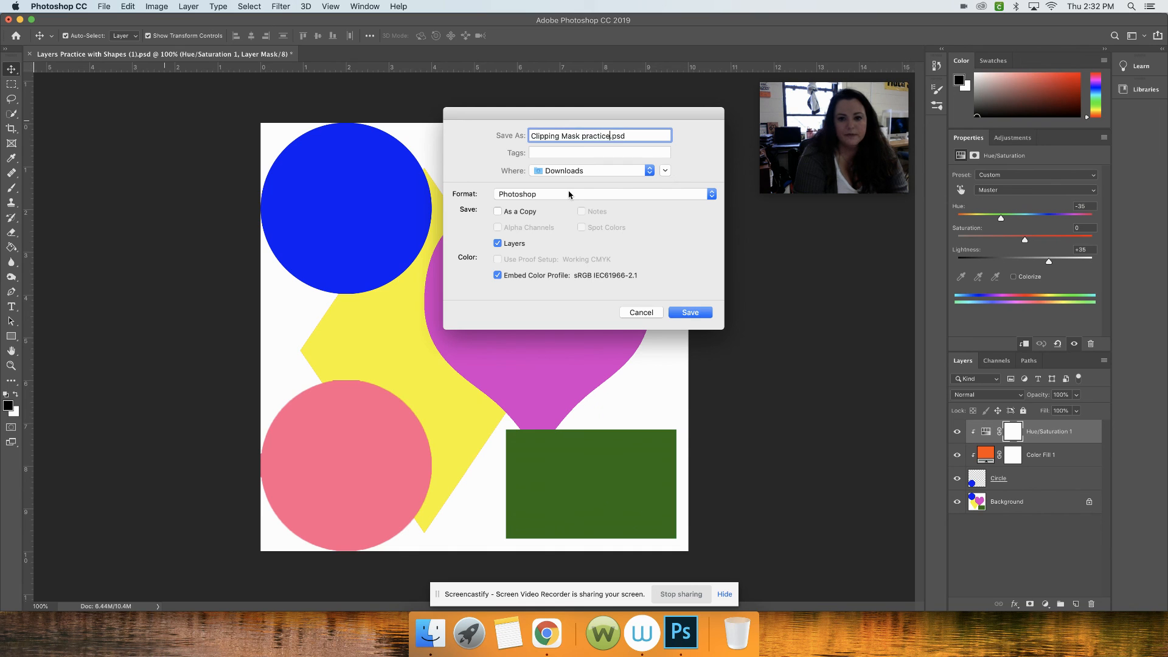
click(513, 195)
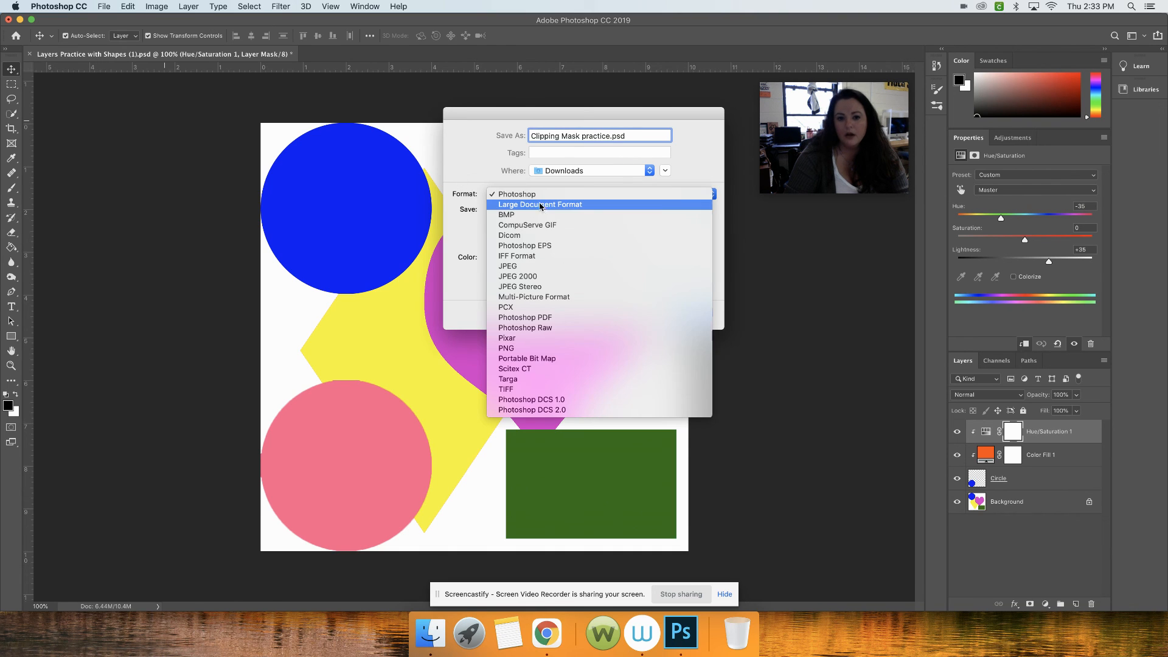
click(527, 268)
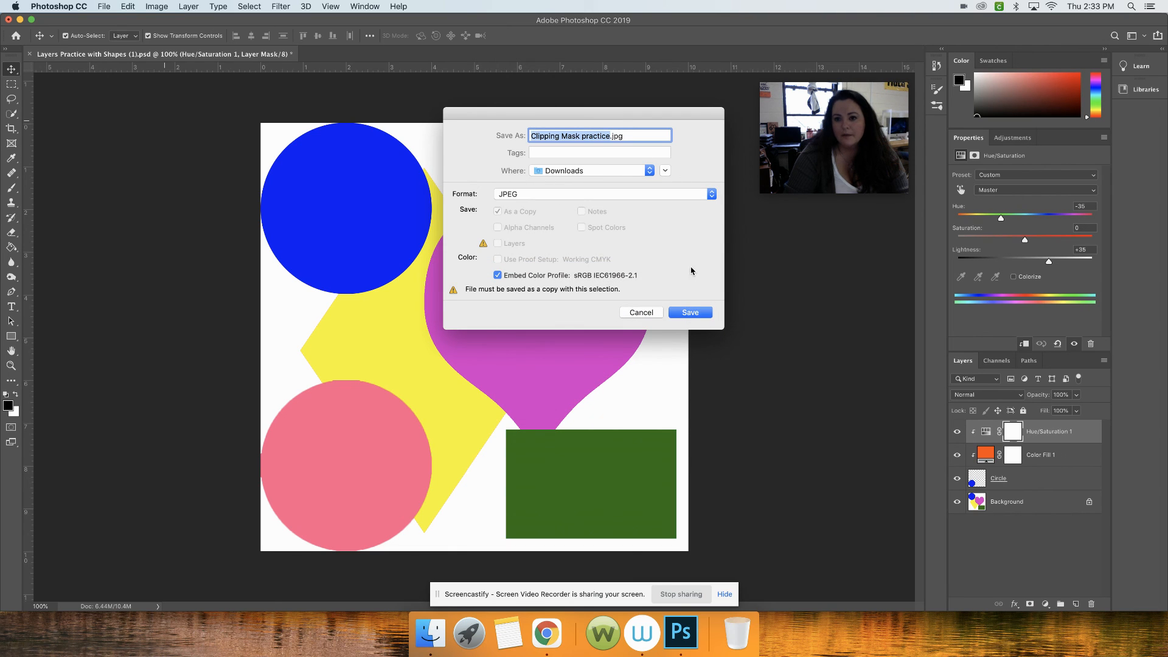